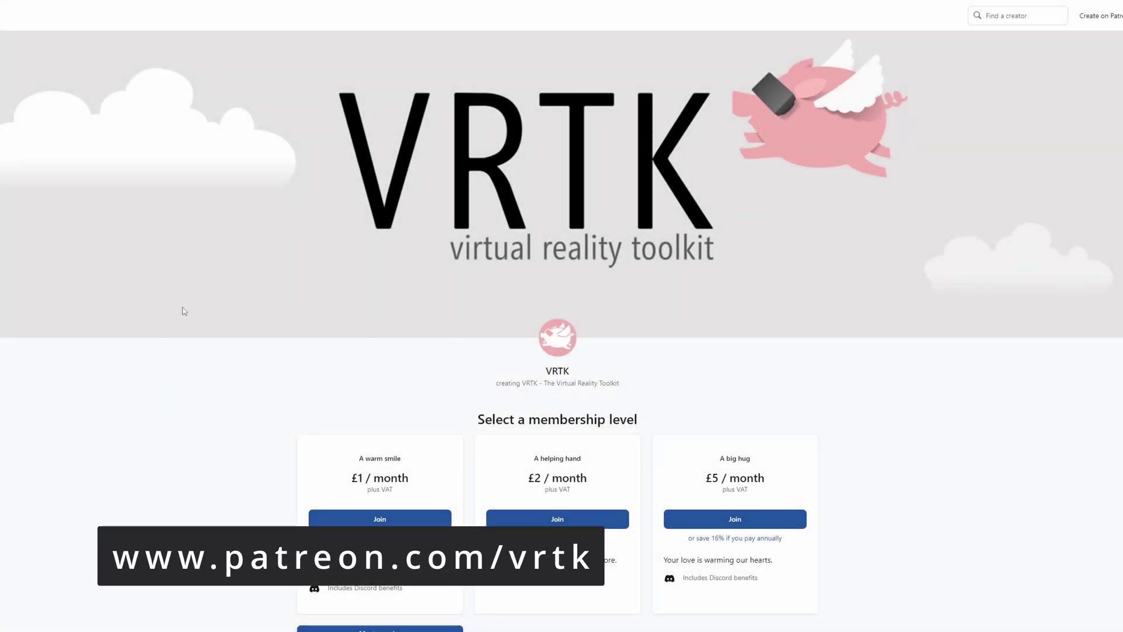
scroll(184, 312, "down", 5)
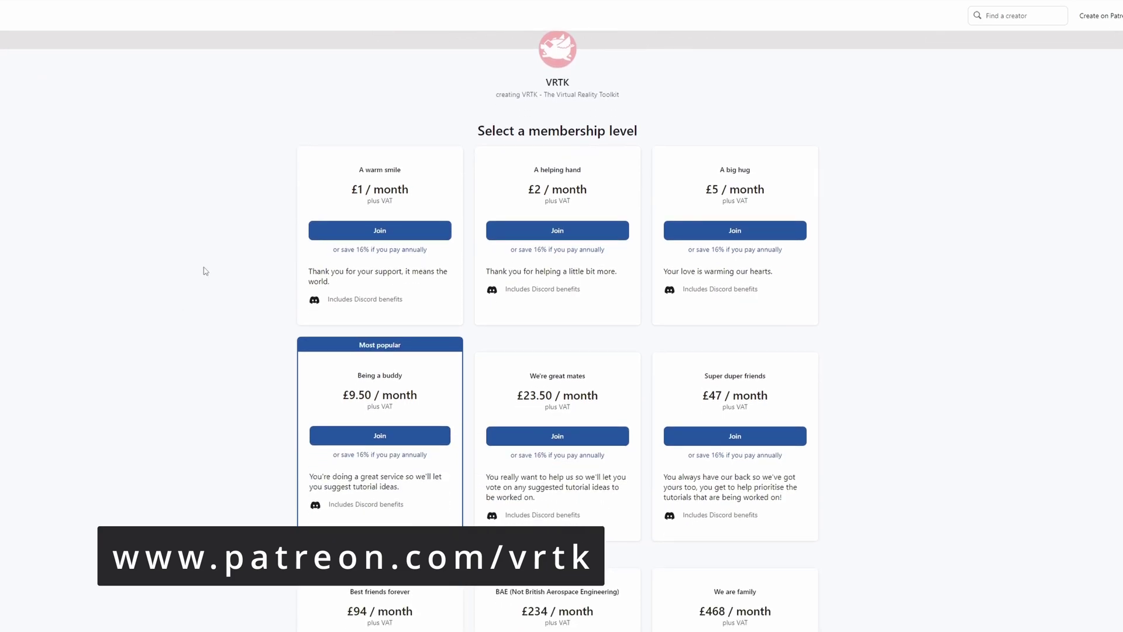
scroll(206, 273, "down", 5)
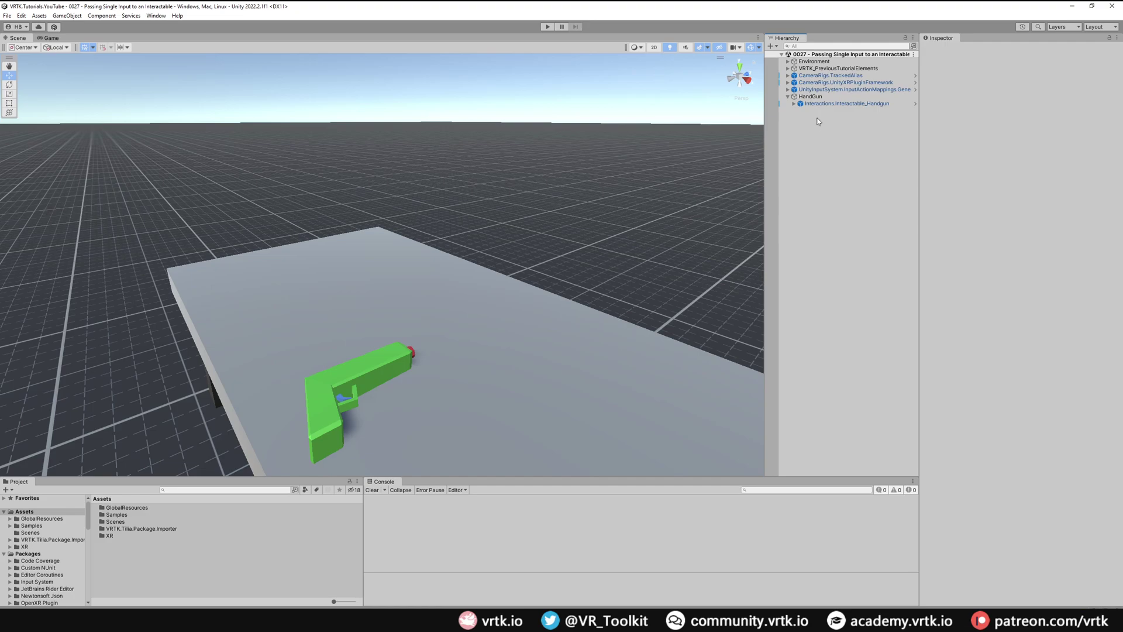
Examine the handgun interactable's mesh hierarchy and preview the GunShotParticles effect on the handgun barrel
left_click(822, 104)
left_click(793, 103)
left_click(800, 111)
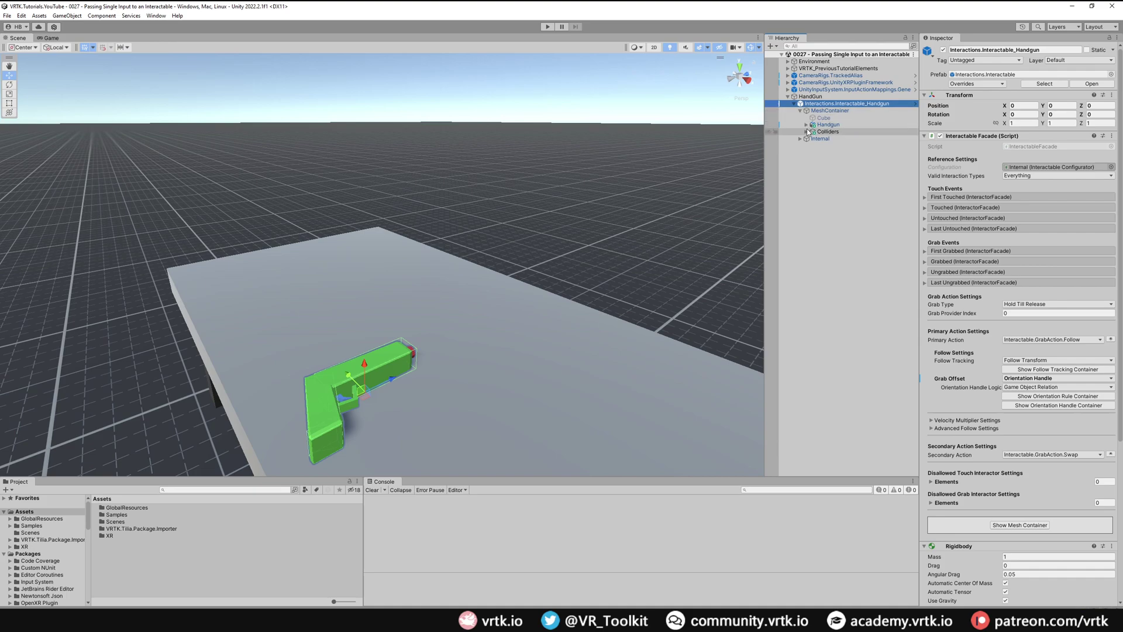
left_click(806, 125)
left_click(812, 131)
left_click(858, 140)
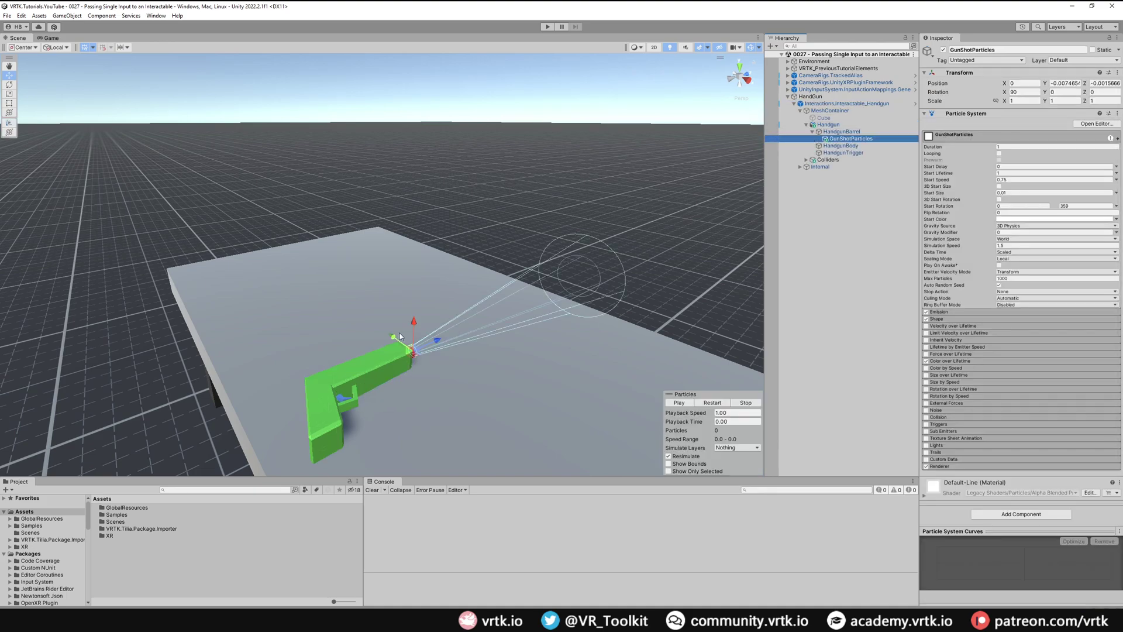
left_click(678, 402)
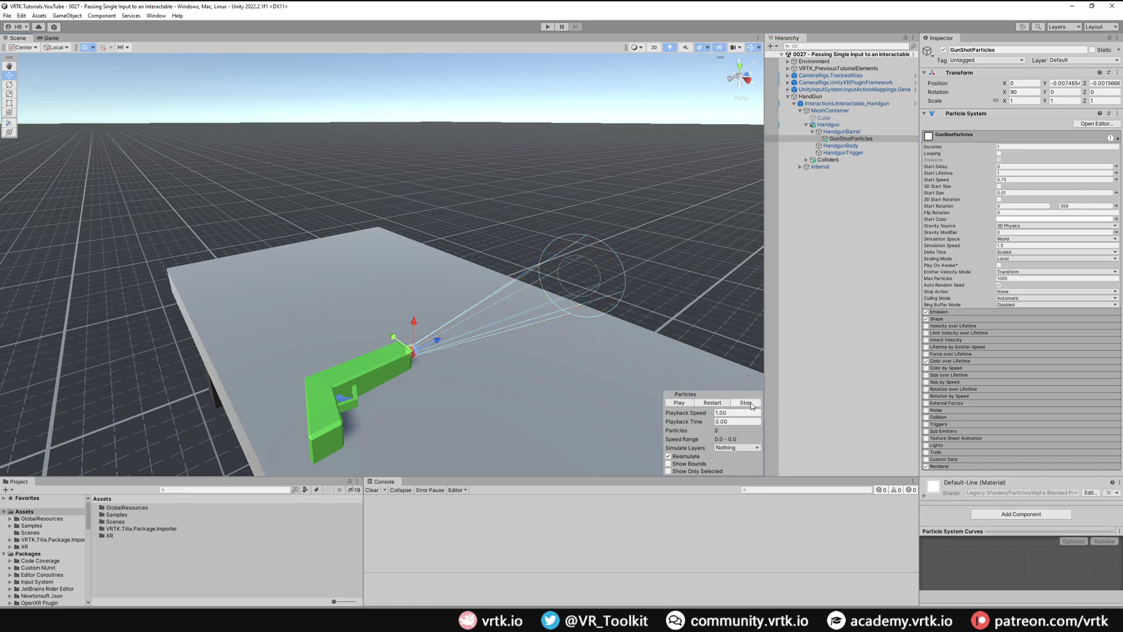
left_click(659, 250)
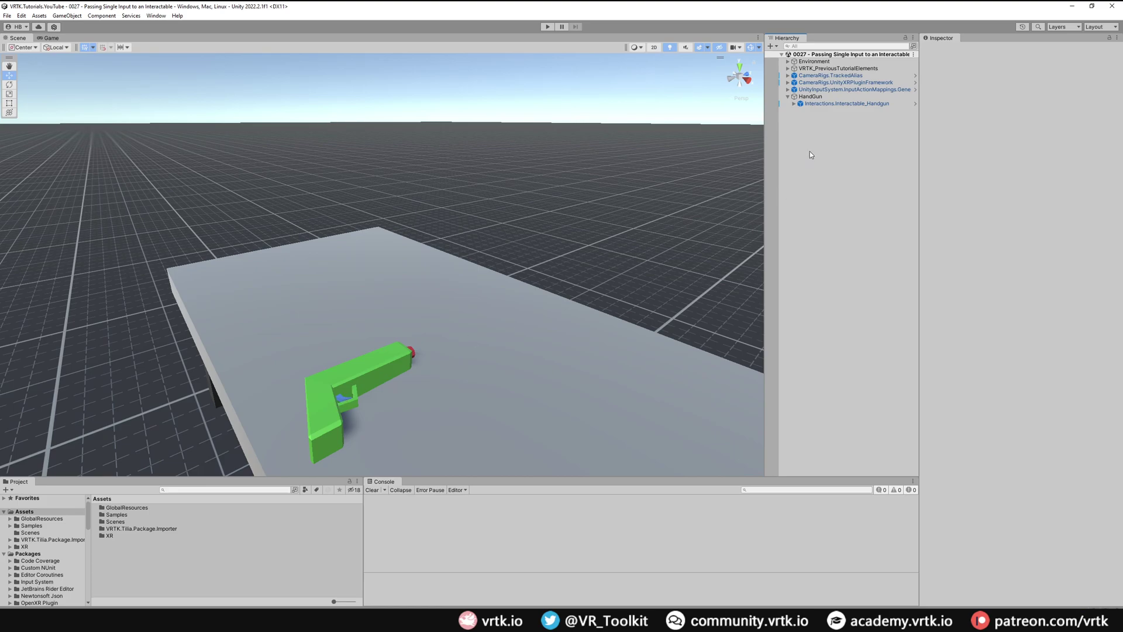
Add a Tilia Interactions.ActionReceiver prefab as a child of the HandGun object and name it TriggerReceiver
left_click(812, 97)
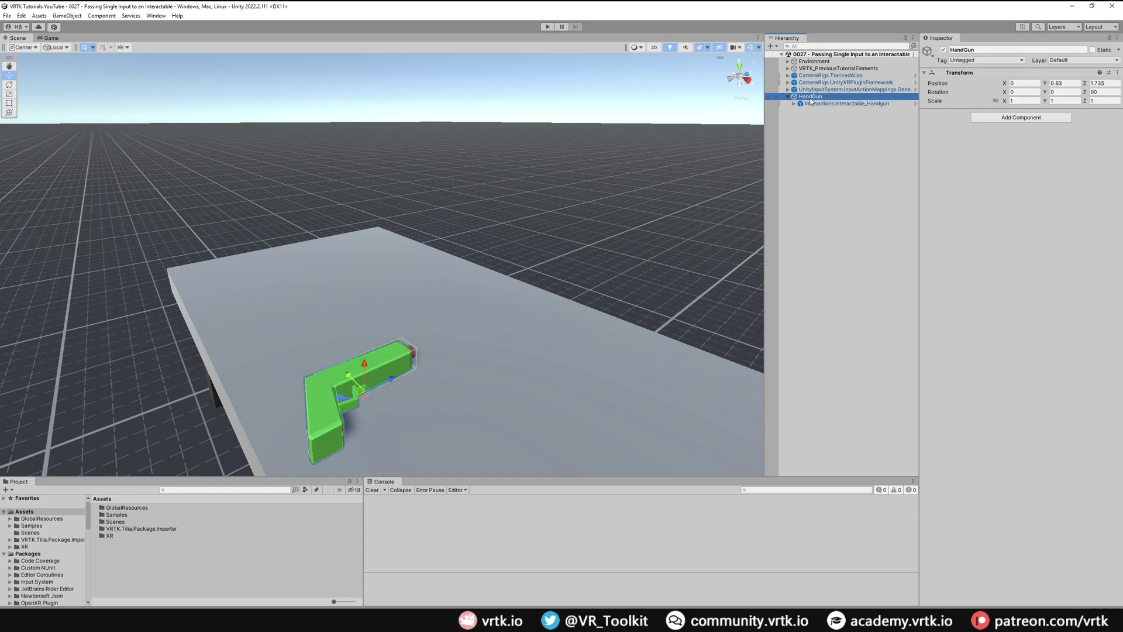
right_click(810, 101)
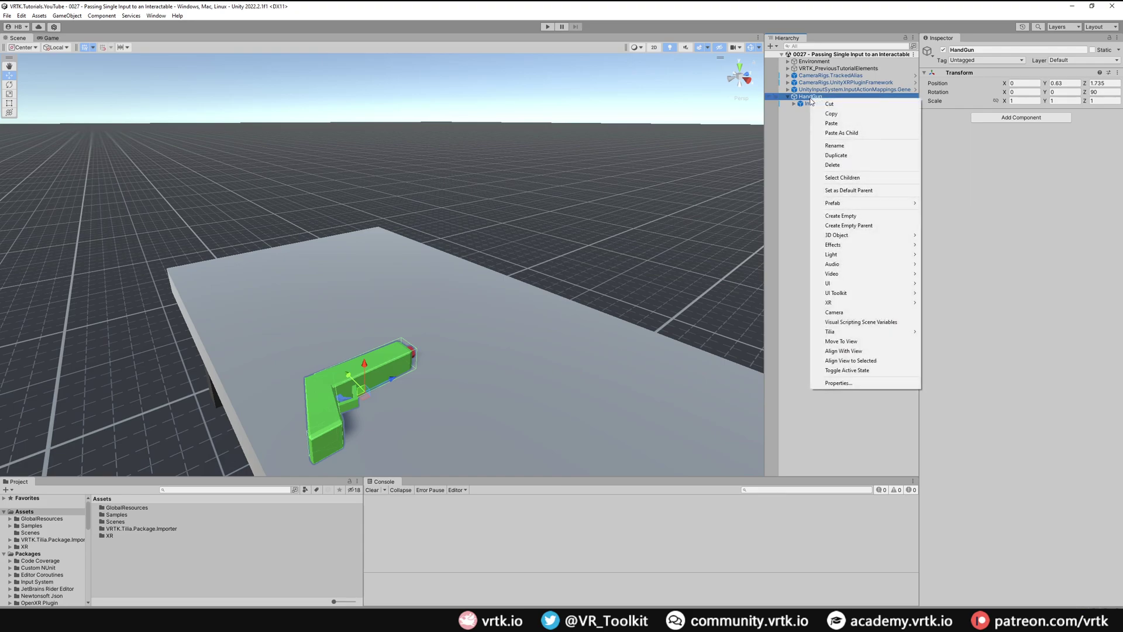
mouse_move(855, 333)
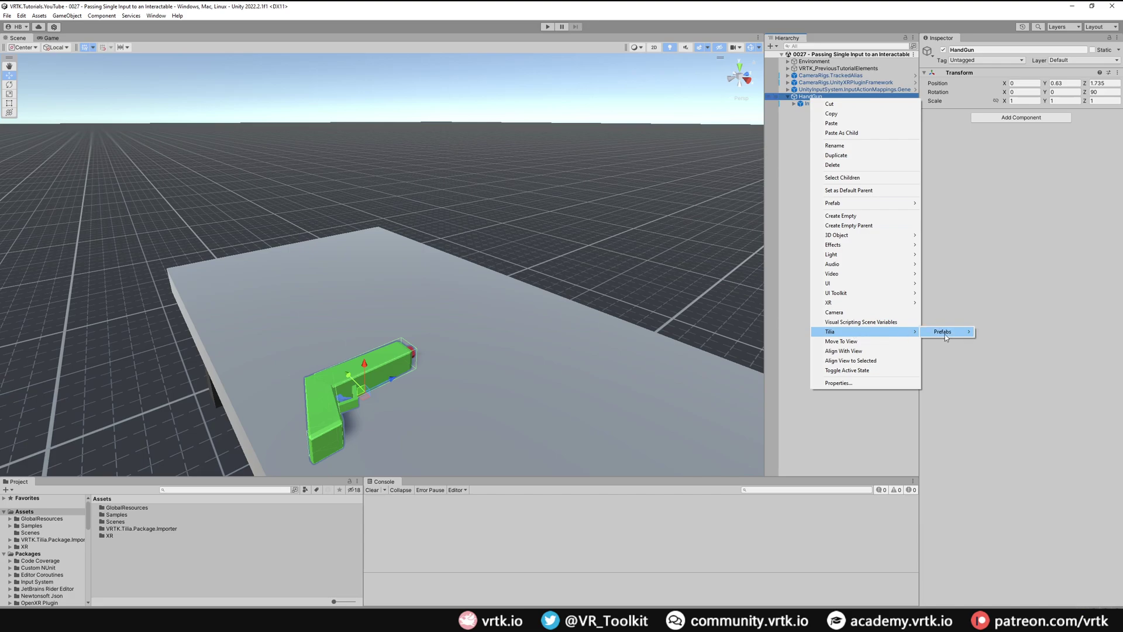
mouse_move(945, 334)
mouse_move(1039, 391)
mouse_move(1071, 403)
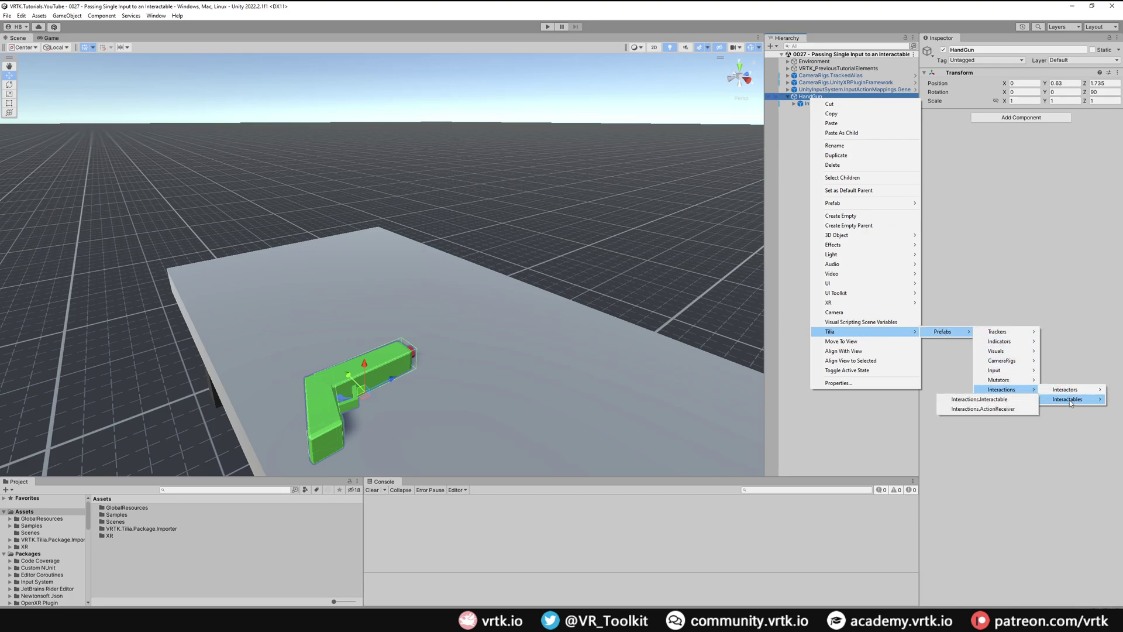
left_click(988, 410)
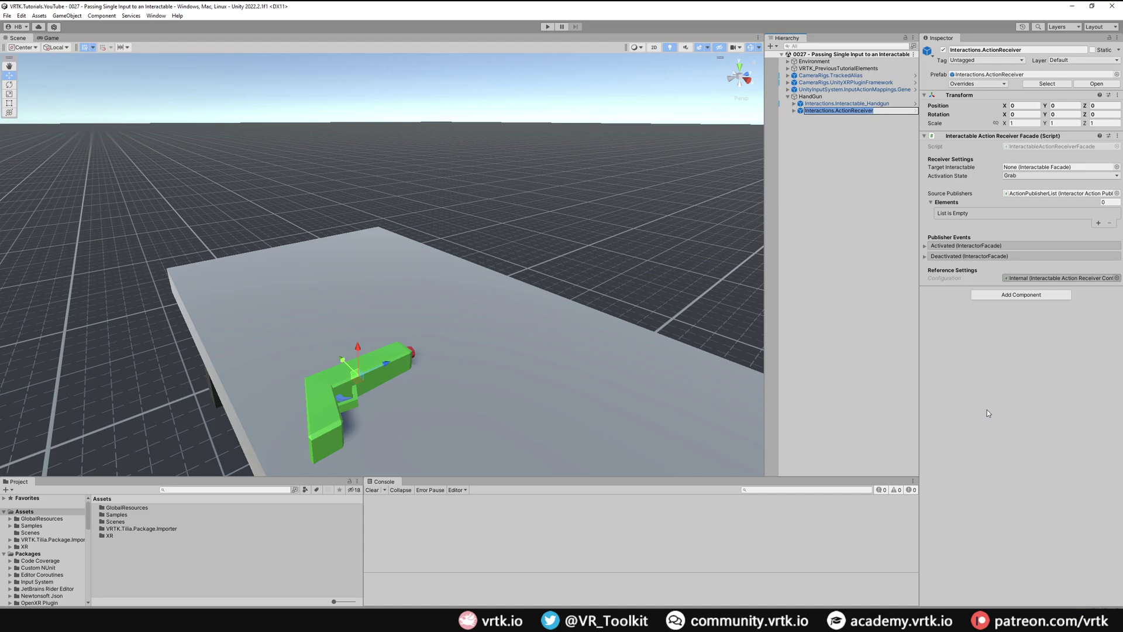
type("TriggerReceiver")
key("Return")
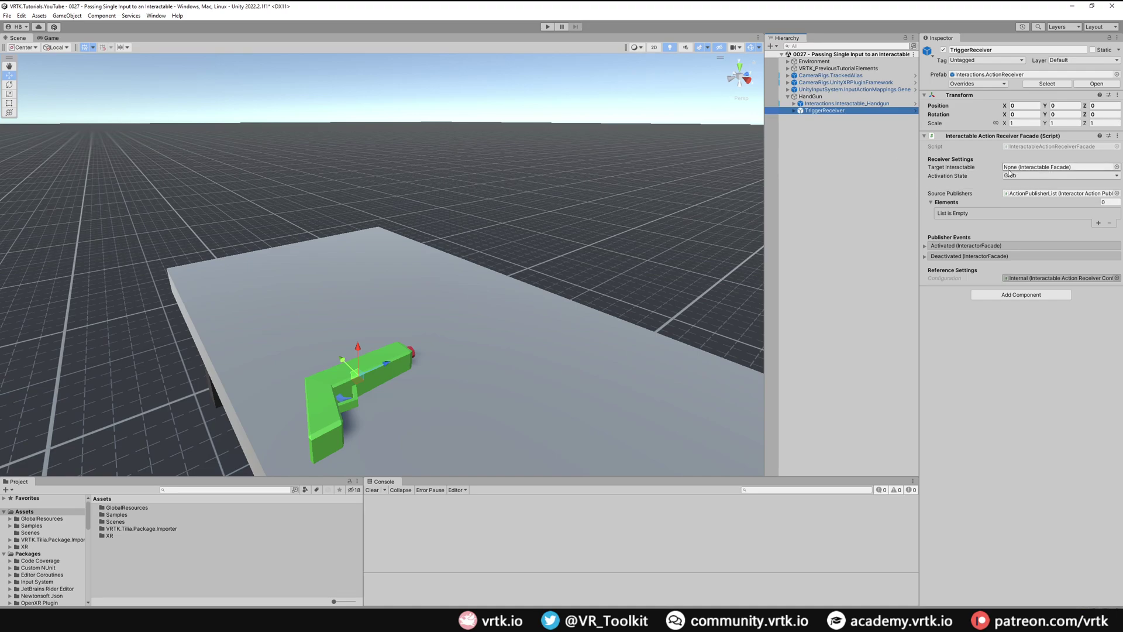
Assign Interactions.Interactable_Handgun as the TriggerReceiver's target interactable and keep the activation state at Grab
left_click_drag(847, 104, 1029, 168)
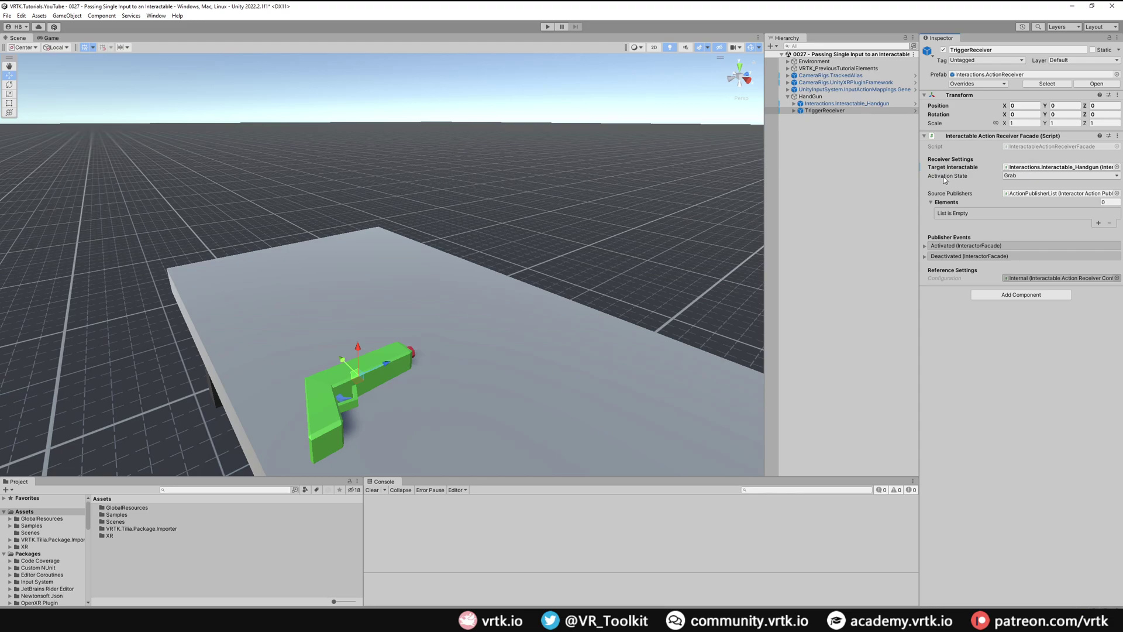
left_click(1018, 177)
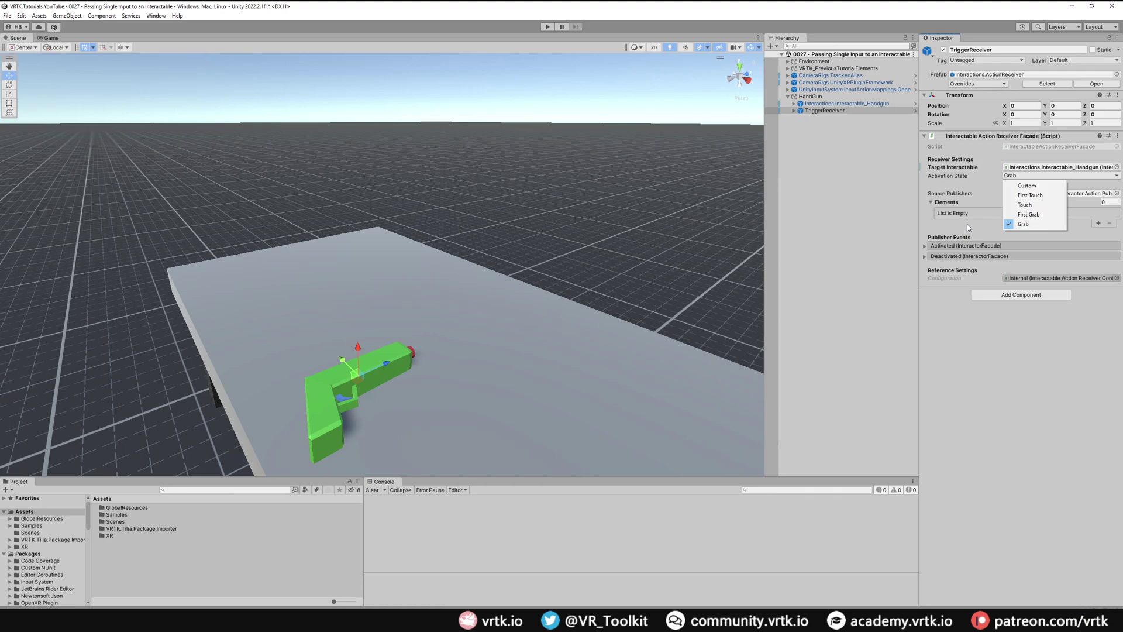
left_click(992, 345)
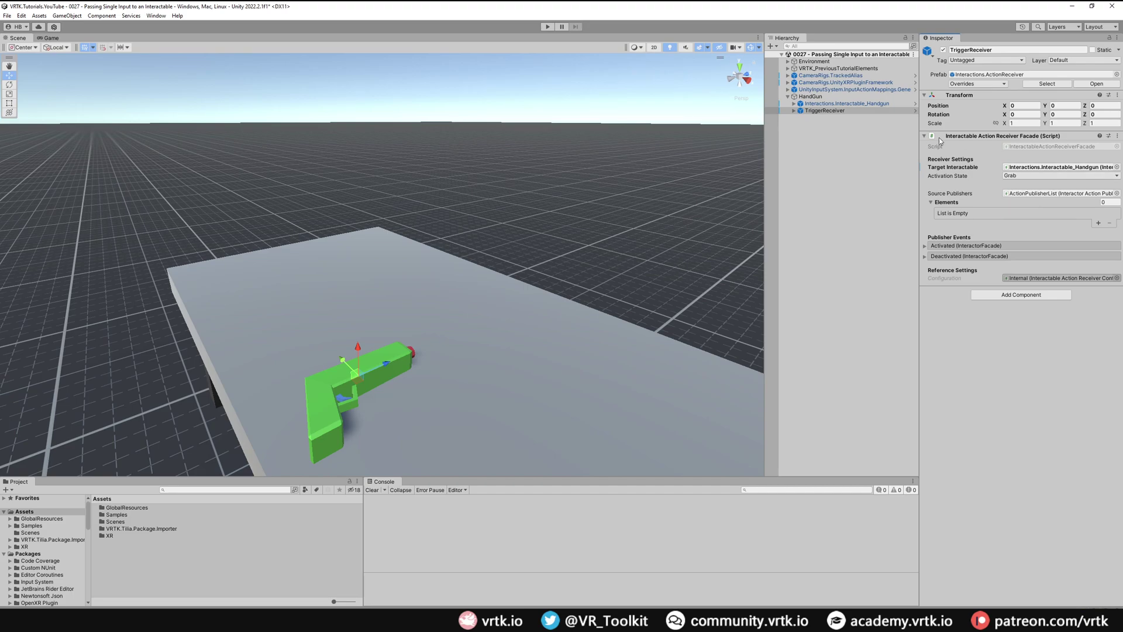
Add a Tilia Interactions.ActionPublisher prefab under the tracked alias's RightControllerAlias and name it RightTrigger.ActionPublisher
left_click(788, 75)
left_click(793, 82)
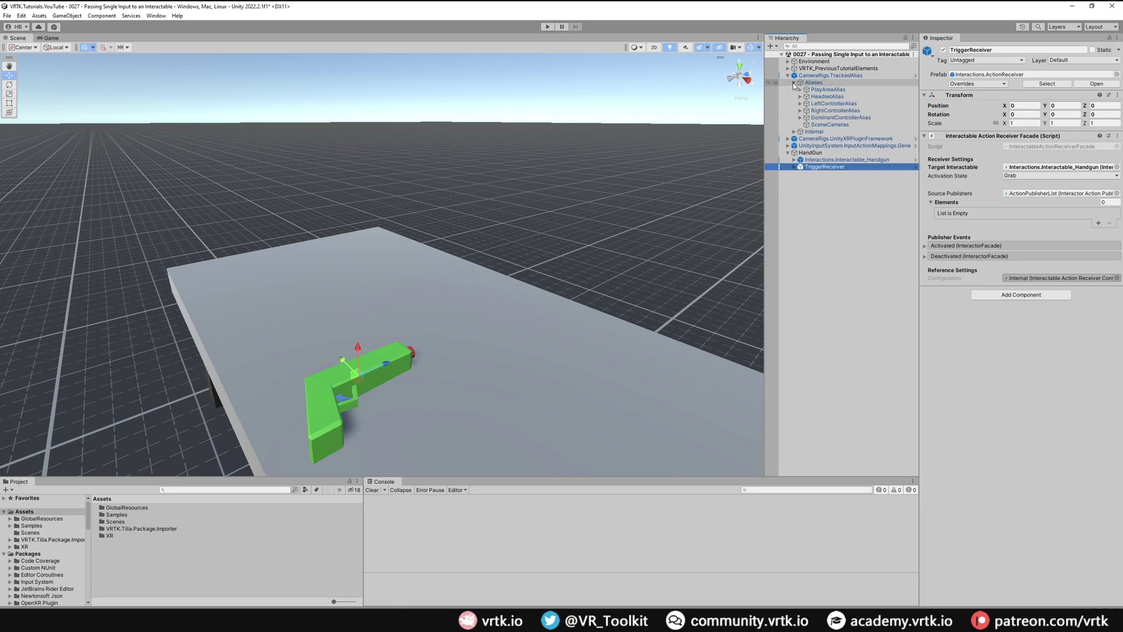
left_click(800, 110)
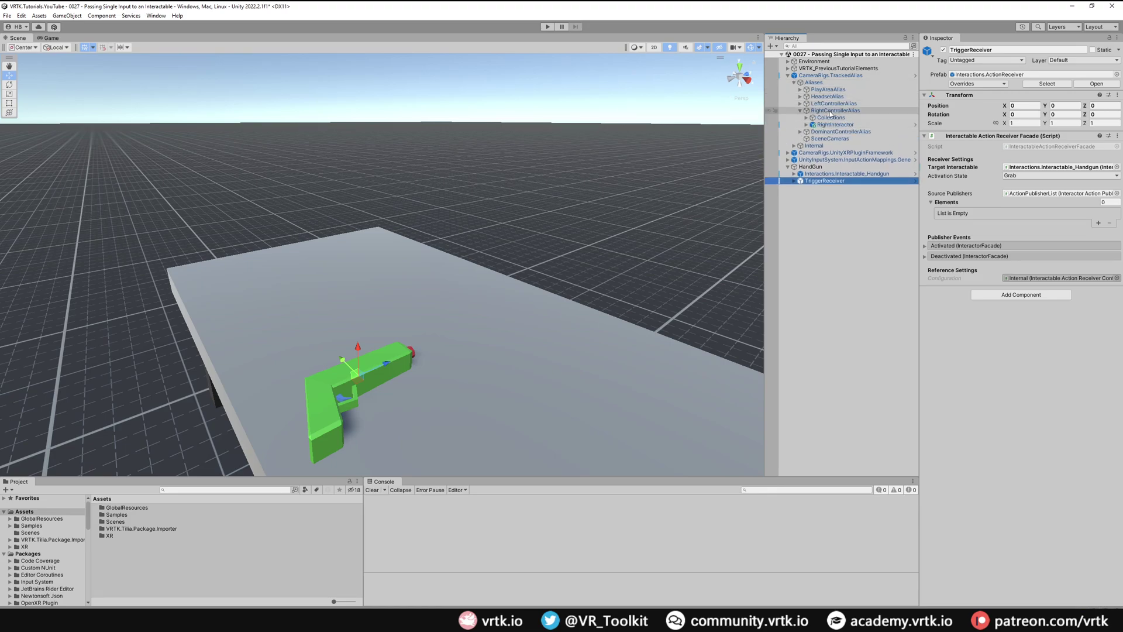
right_click(831, 111)
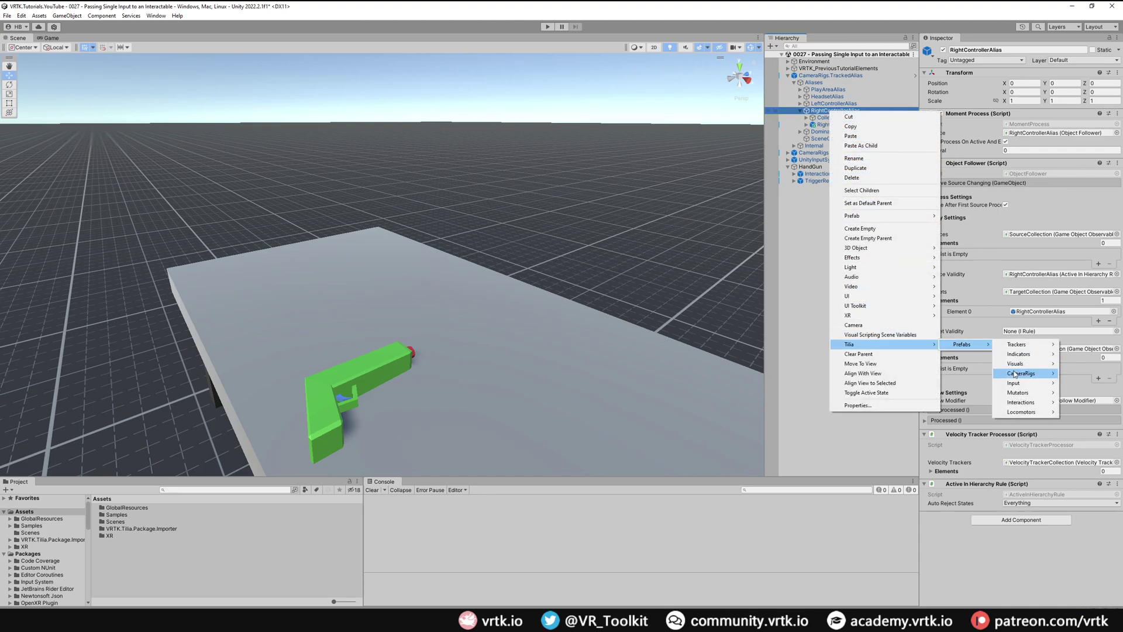
mouse_move(1029, 403)
mouse_move(970, 408)
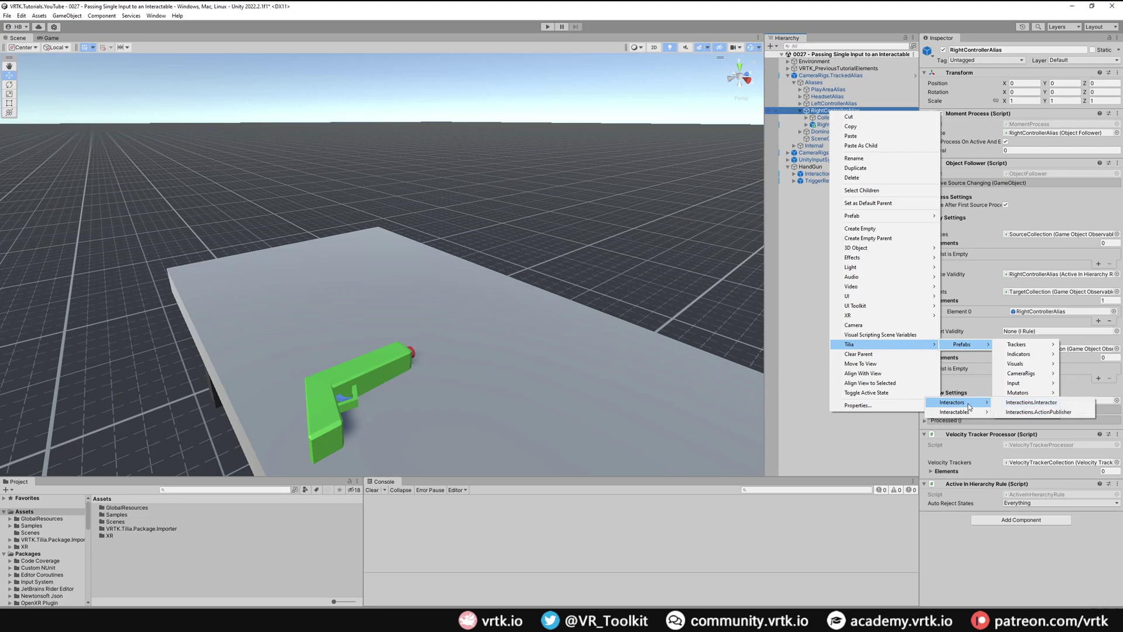
left_click(1039, 411)
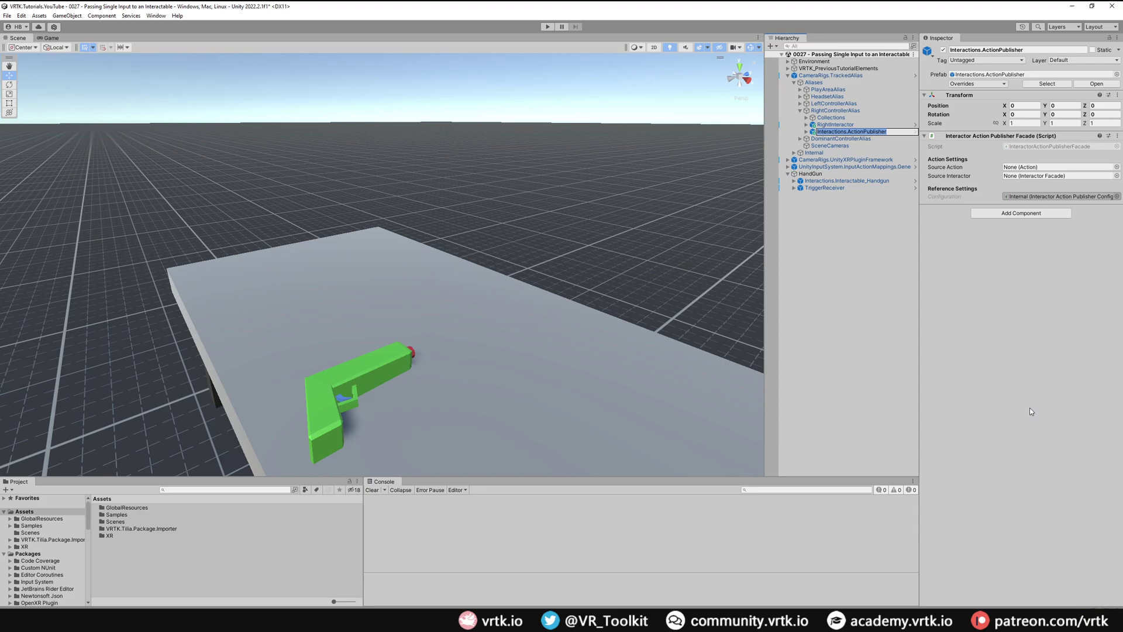
type("RightTrigger.ActionPublisher")
key("Return")
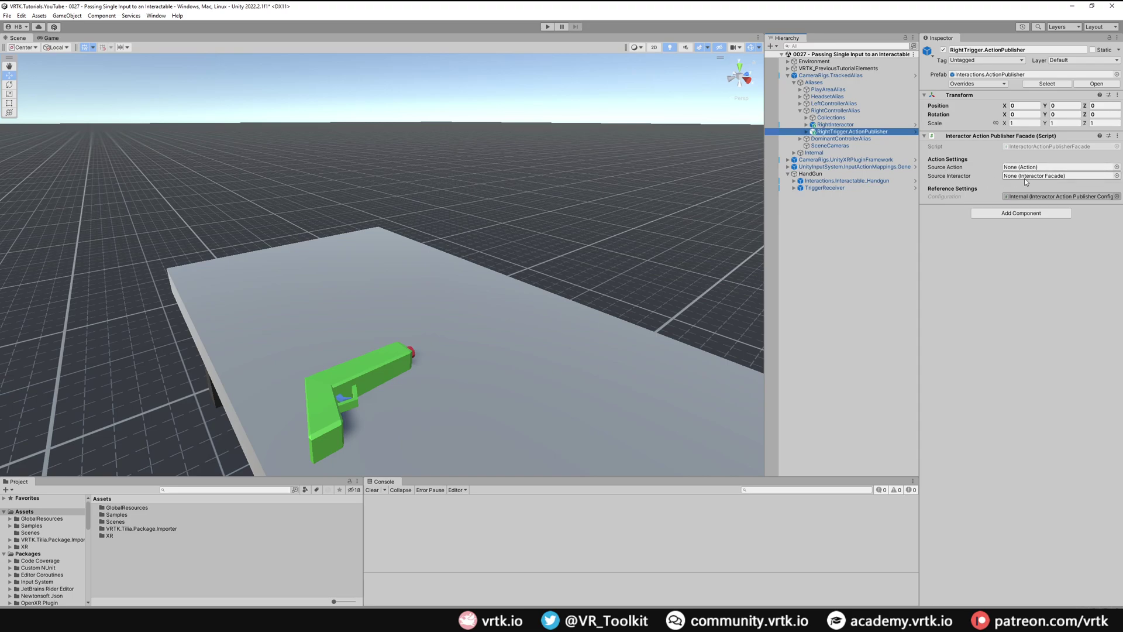
Set the right trigger publisher's source interactor to RightInteractor and its source action to RightTrigger_Axis from the right controller input mappings
left_click_drag(836, 125, 1011, 180)
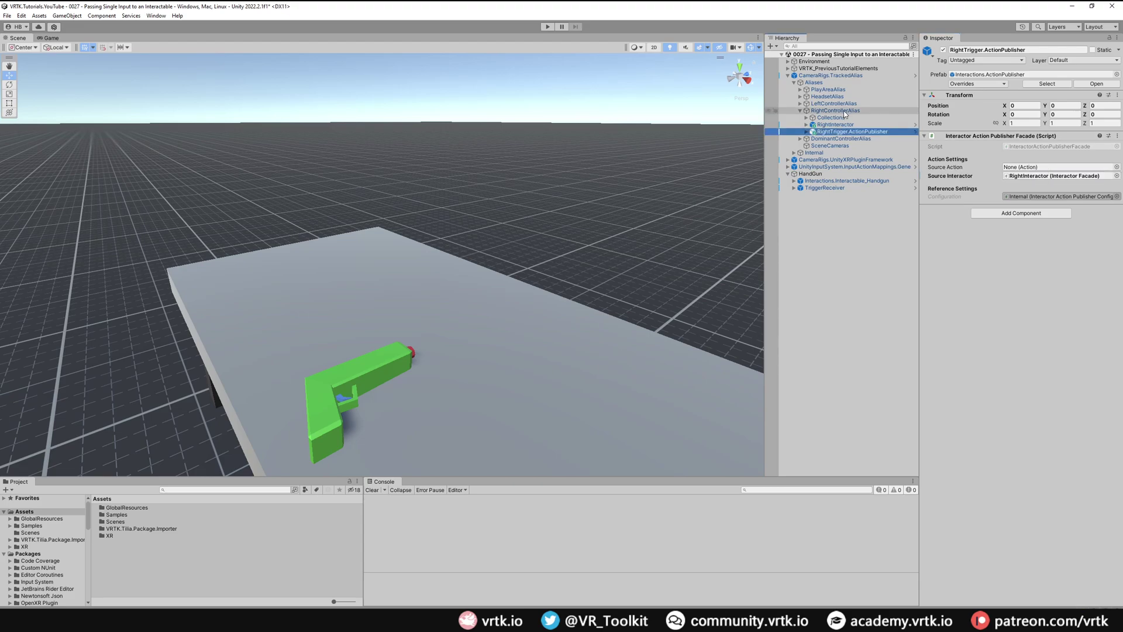
left_click(787, 166)
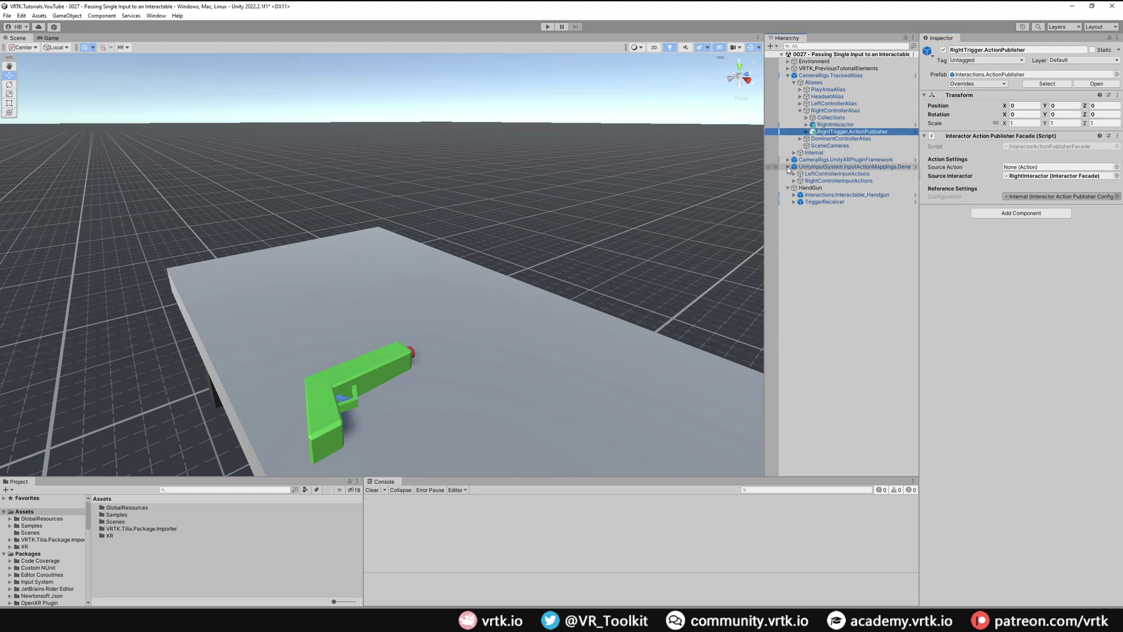
left_click(794, 180)
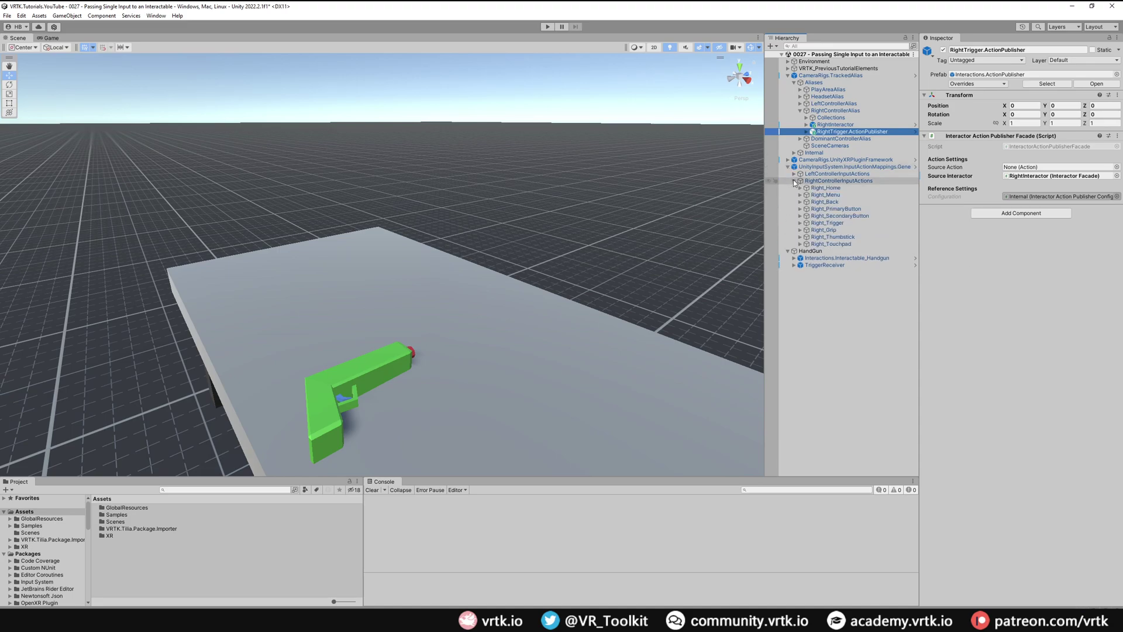
left_click(798, 223)
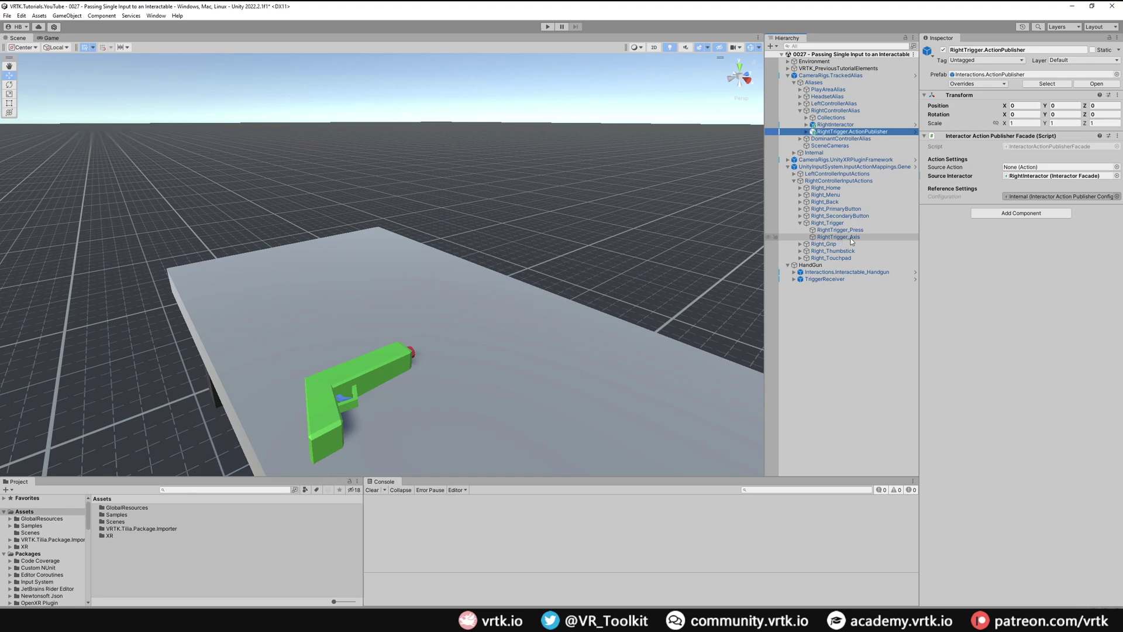
left_click_drag(851, 239, 1018, 170)
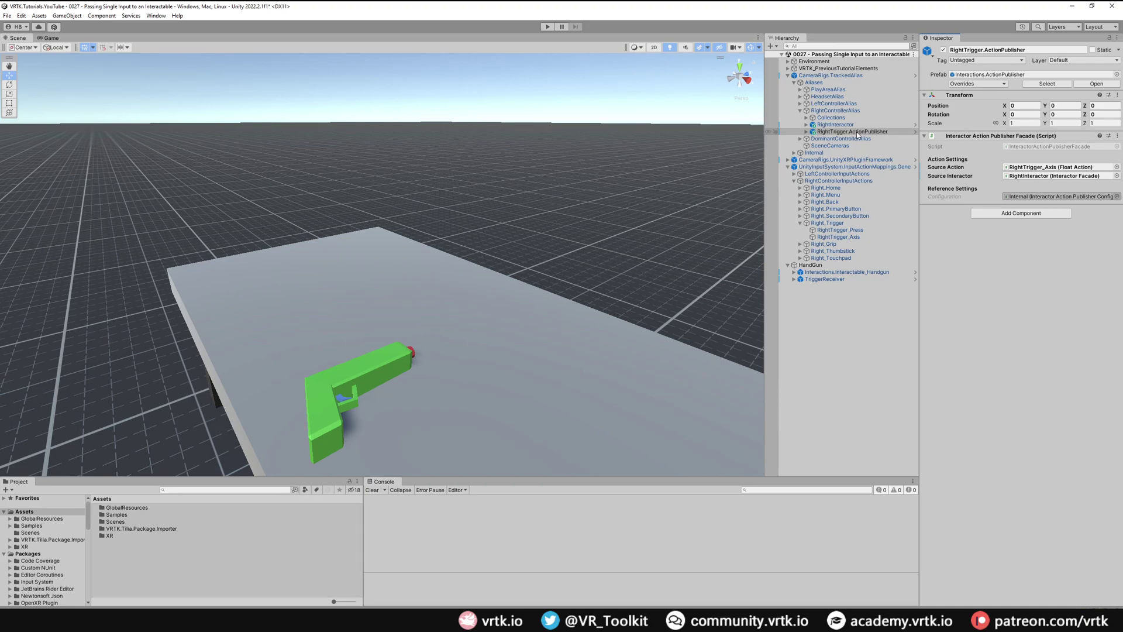
Add RightTrigger.ActionPublisher to the TriggerReceiver's list of source publishers
left_click(839, 280)
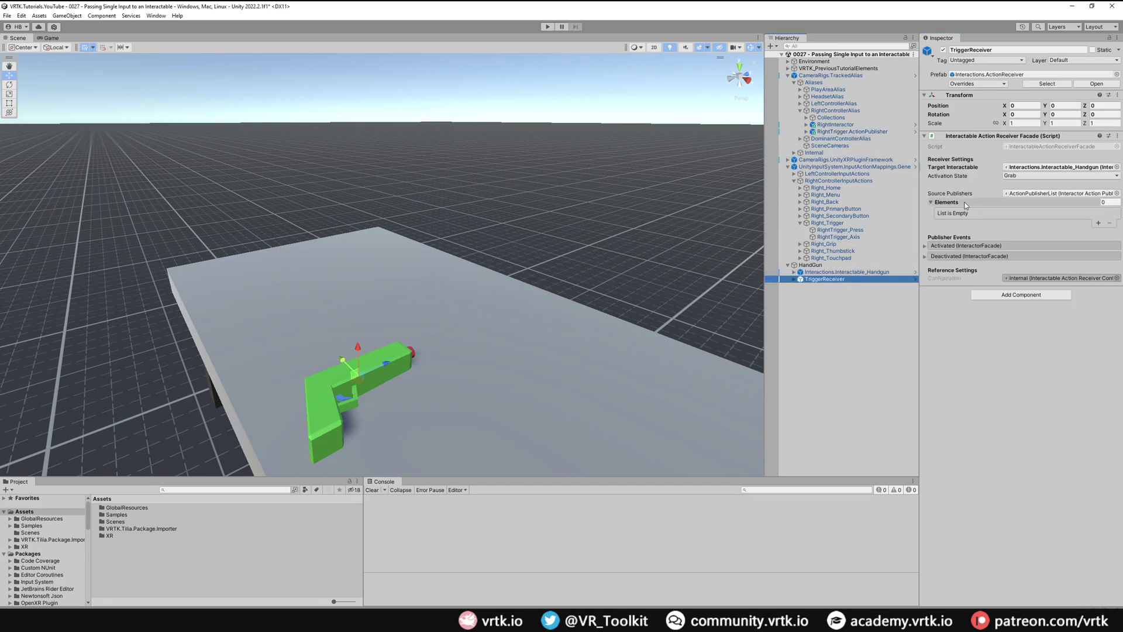
left_click(863, 133)
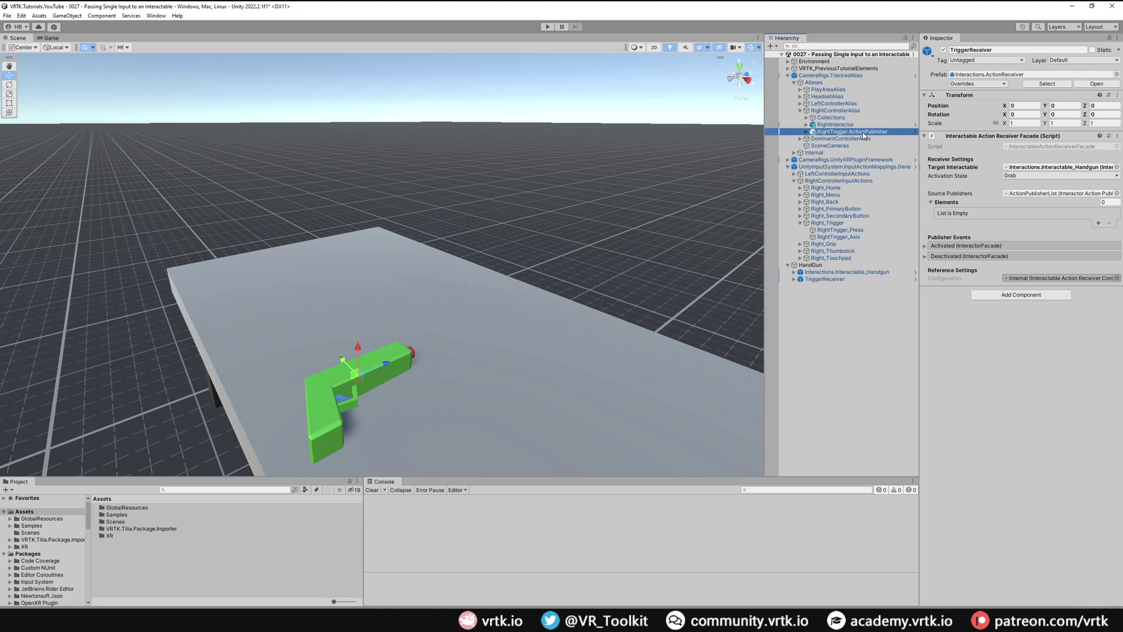
left_click_drag(864, 136, 1091, 205)
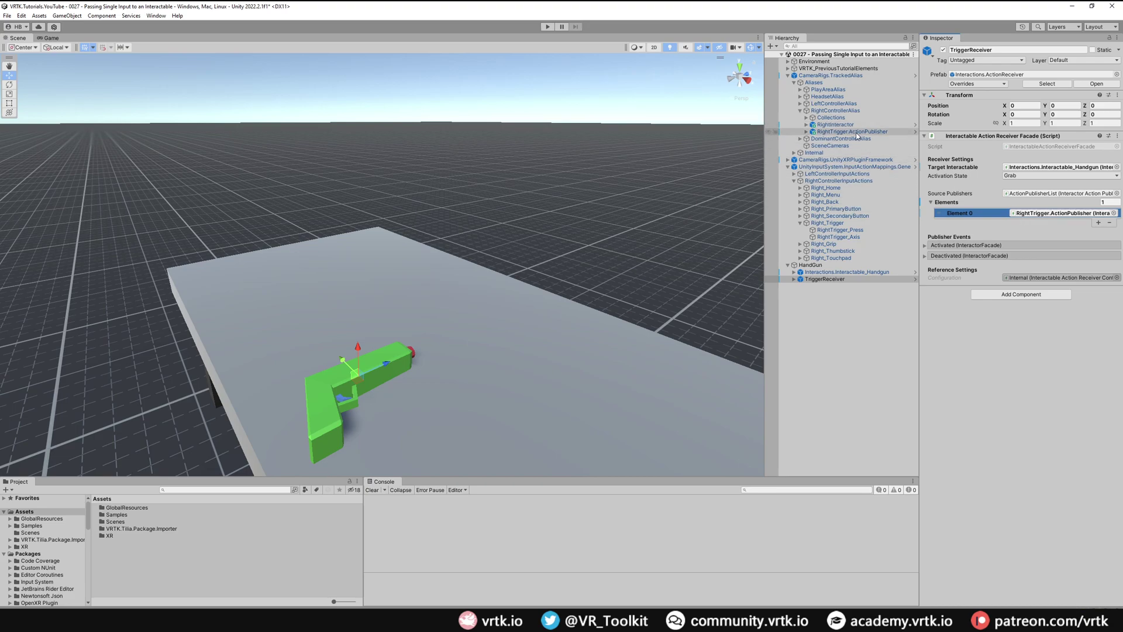
Add LeftTrigger.ActionPublisher from the LeftControllerAlias to the TriggerReceiver's list of source publishers
left_click(800, 104)
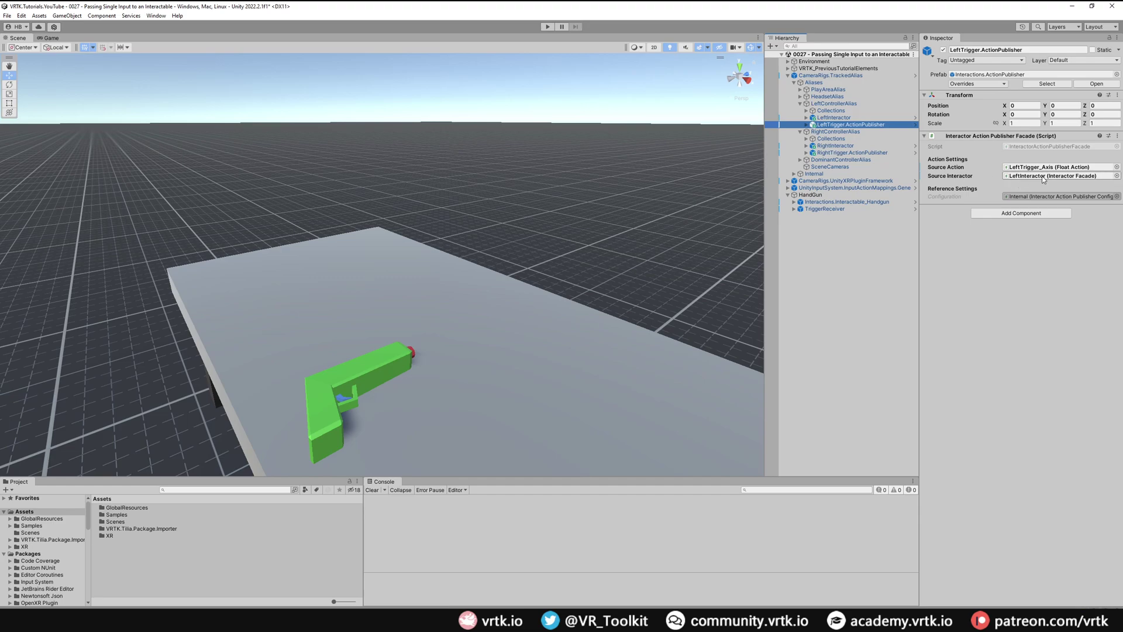
left_click(850, 209)
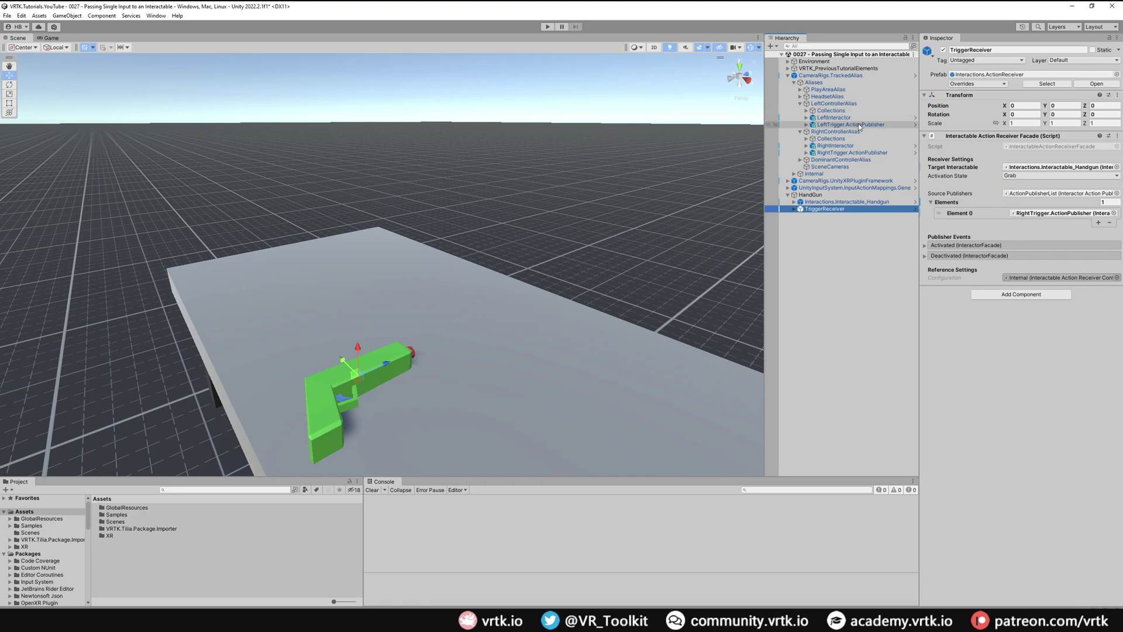
left_click_drag(865, 124, 1035, 201)
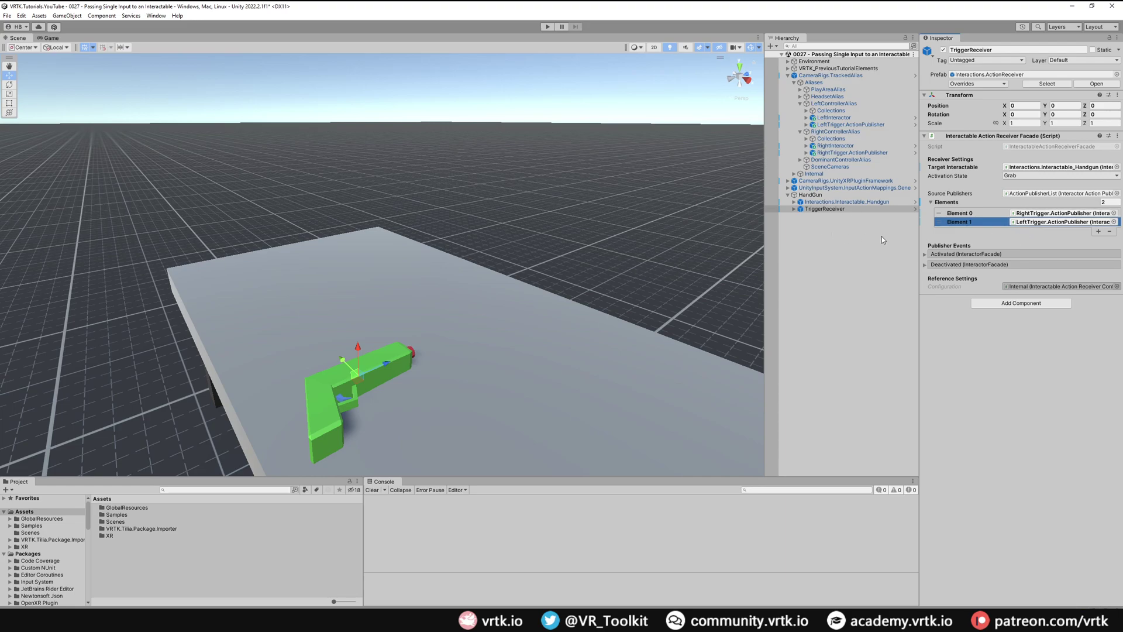
Inspect the FloatAction inside the TriggerReceiver's OutputActions
left_click(793, 209)
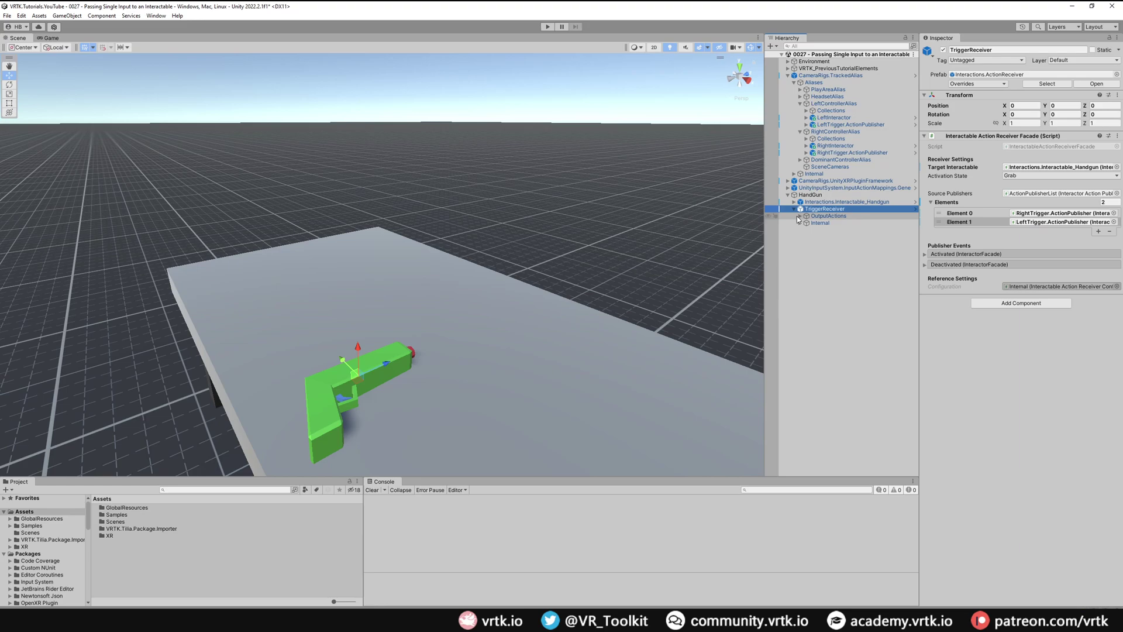
left_click(798, 216)
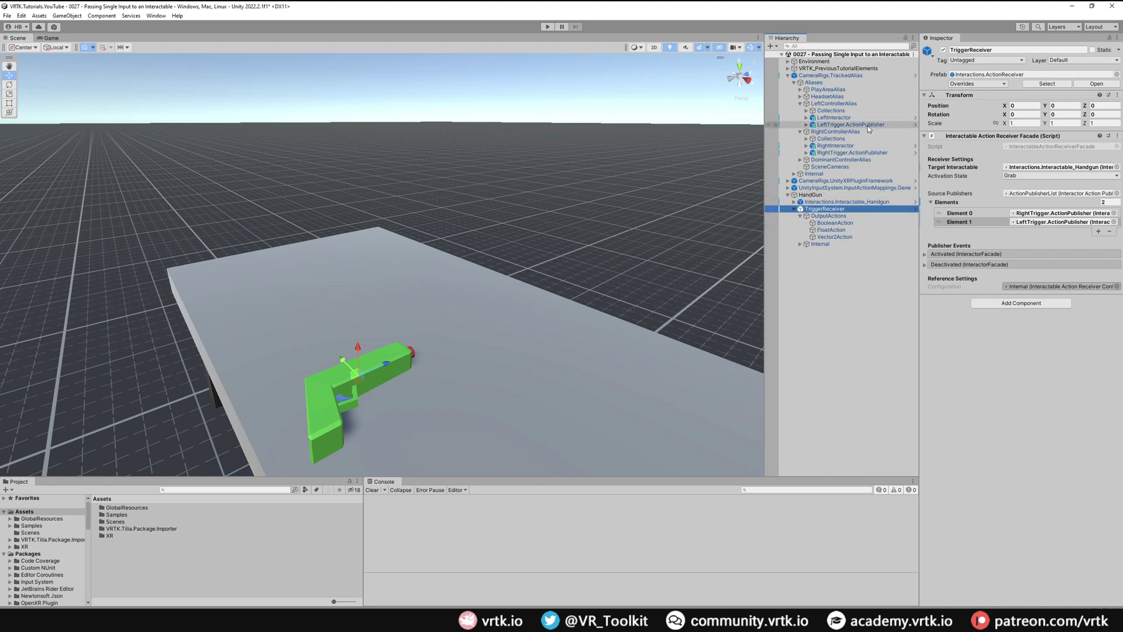
left_click(834, 229)
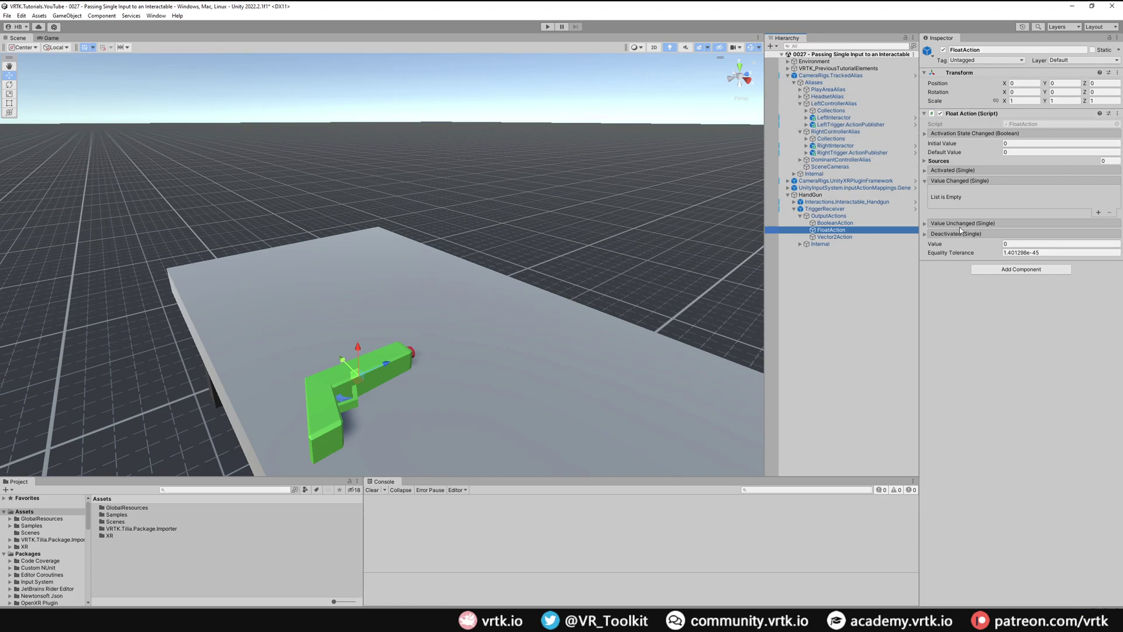
Try a Z rotation of 70 on the HandgunTrigger mesh to preview its pulled position, and restore it to 90
left_click(539, 296)
right_click_drag(539, 296, 440, 297)
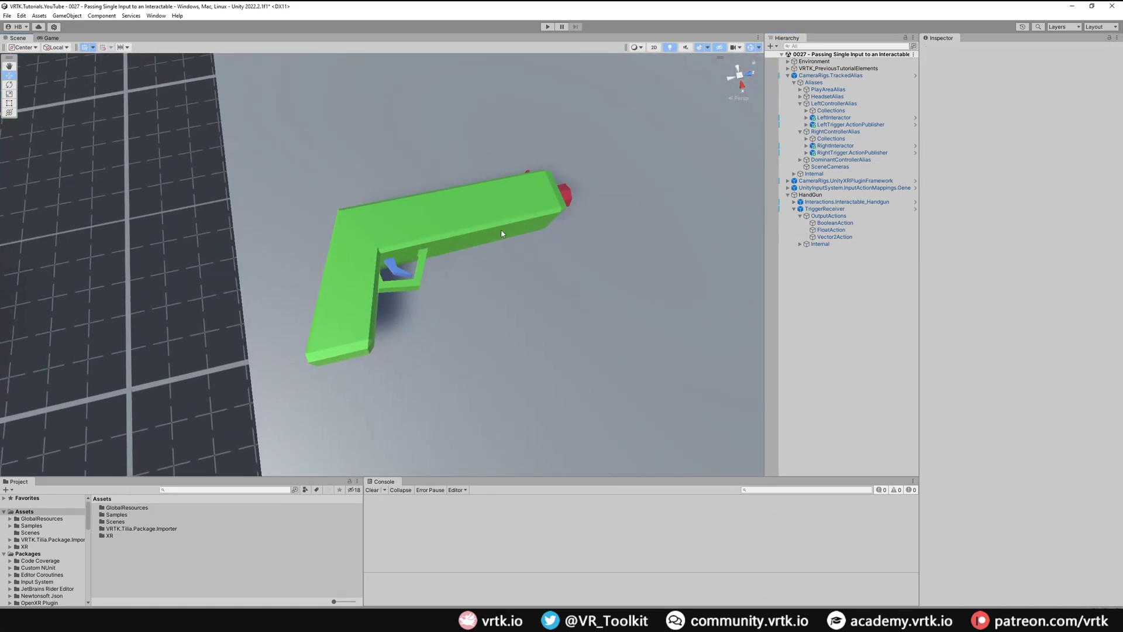
left_click(396, 274)
left_click(397, 274)
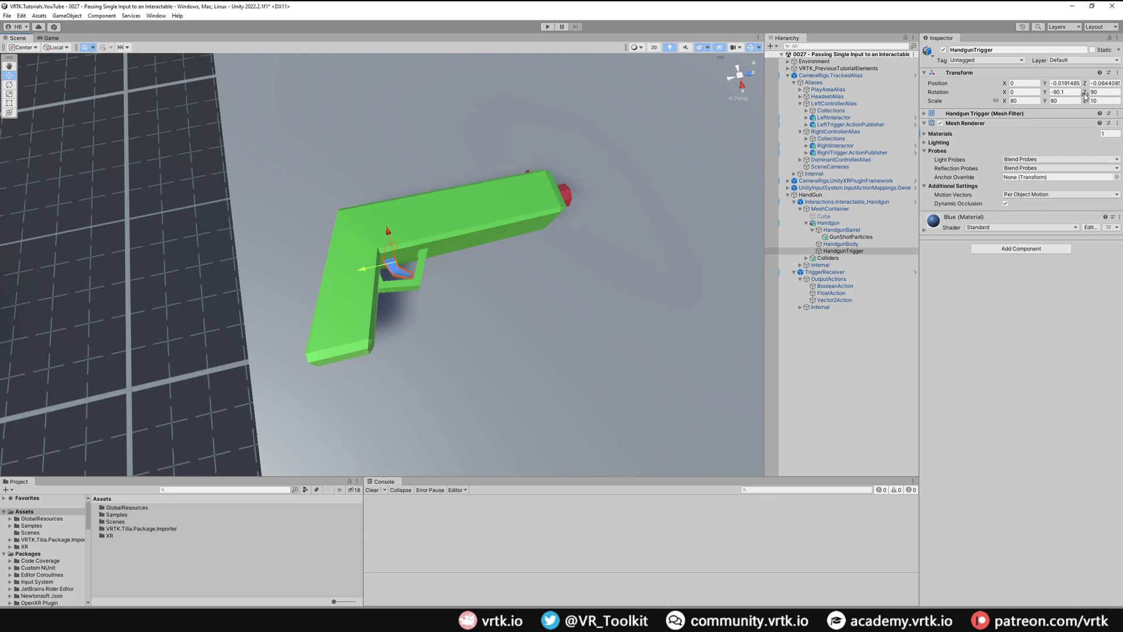
left_click_drag(1084, 95, 1118, 113)
left_click(1107, 89)
type("90")
key("Return")
type("70")
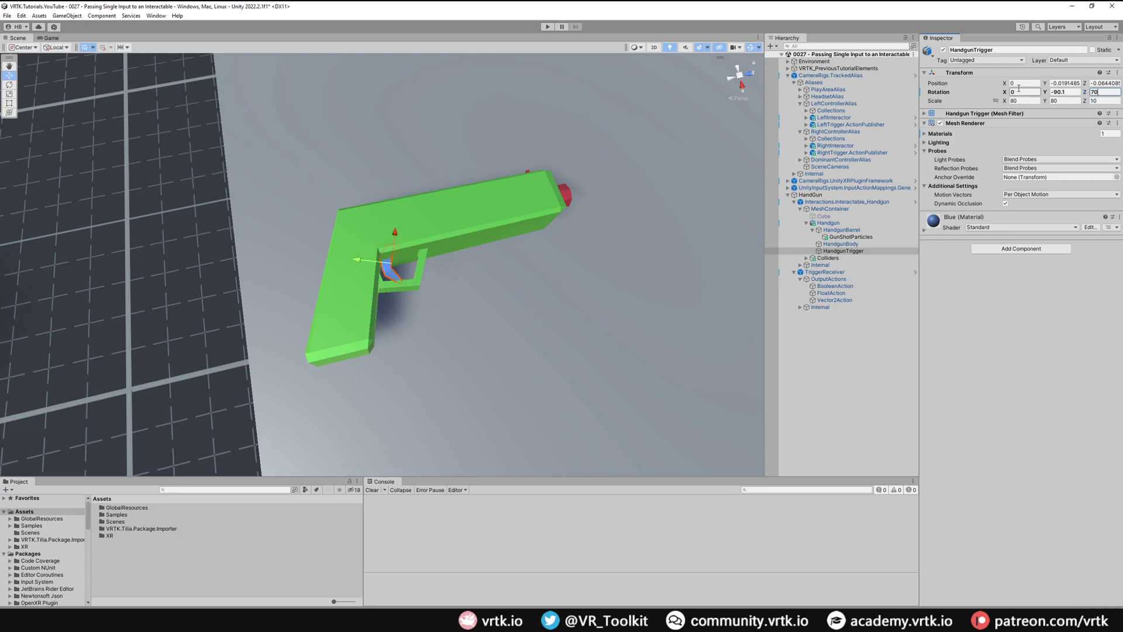
key("Return")
type("90")
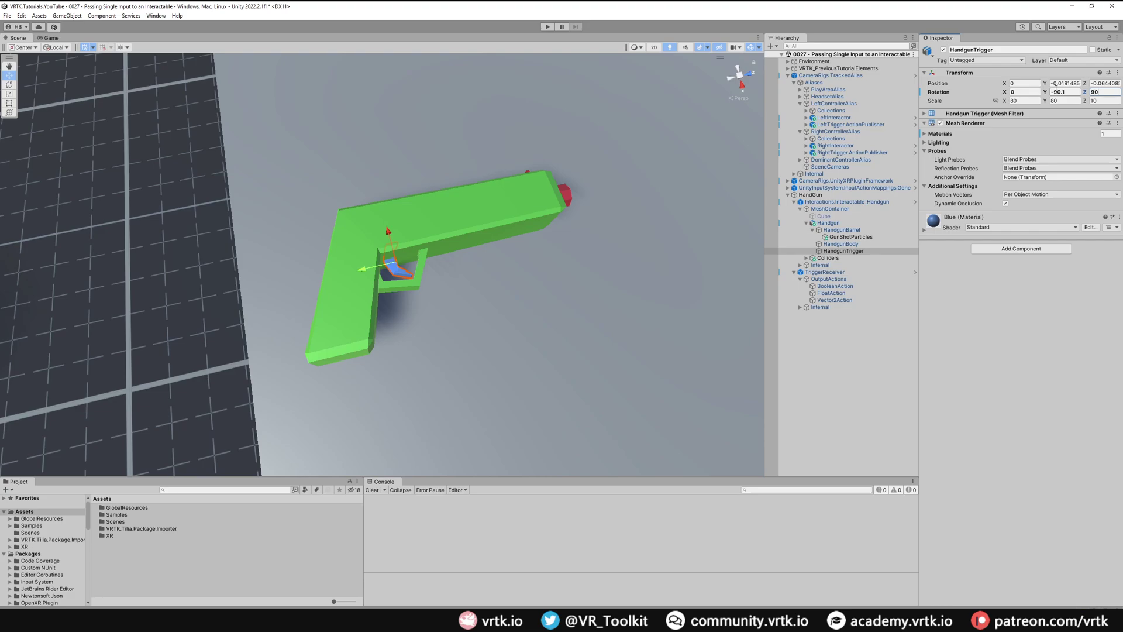
Add a Transform Euler Rotation Mutator to HandgunTrigger, targeting itself with local values and mutation enabled only on the Z axis
left_click(909, 250)
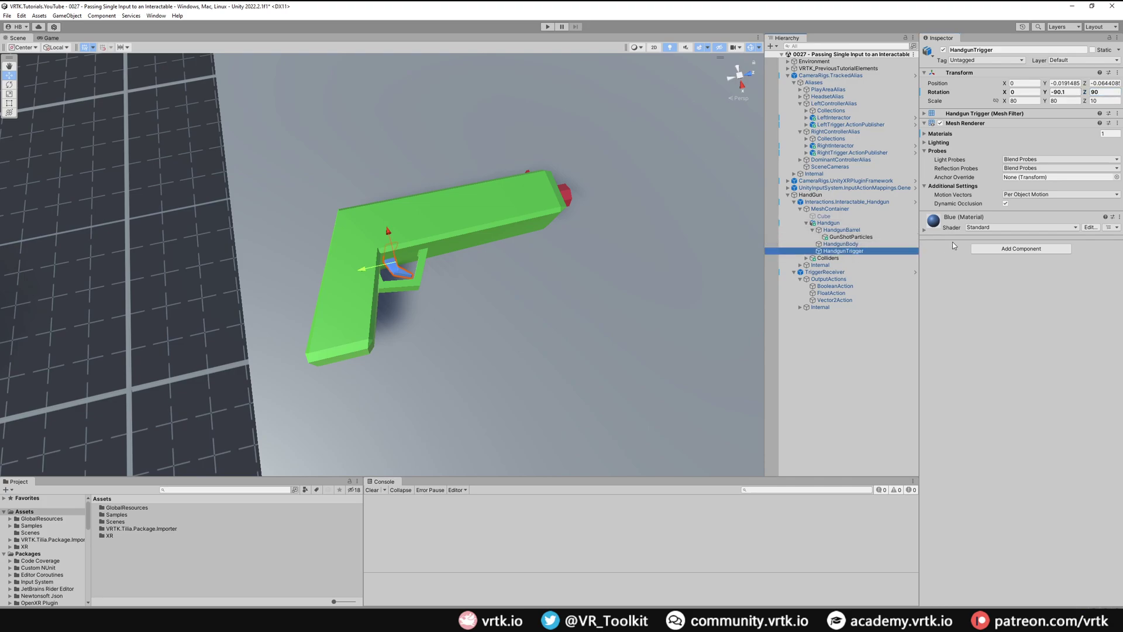
left_click(1003, 248)
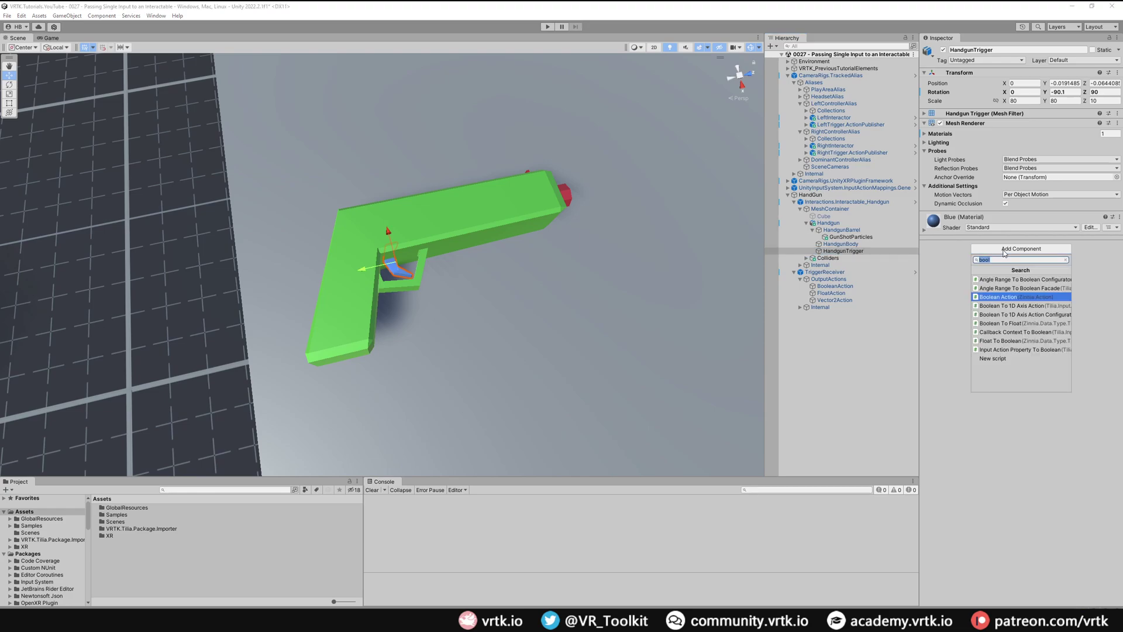
key("Return")
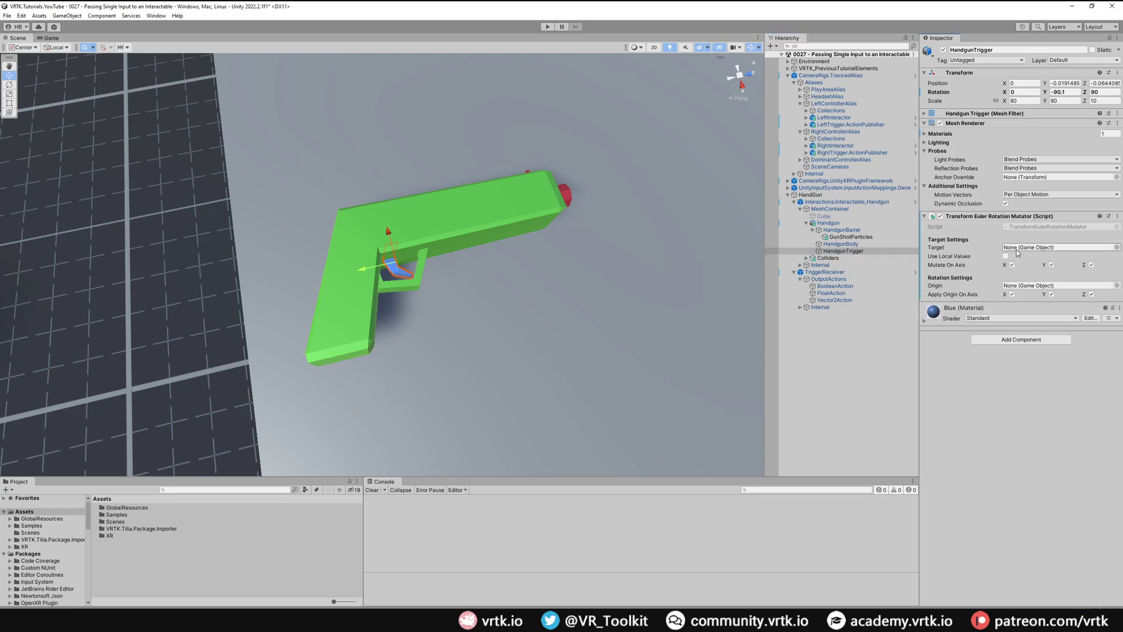
left_click_drag(864, 249, 1016, 248)
left_click(1012, 265)
left_click(1051, 264)
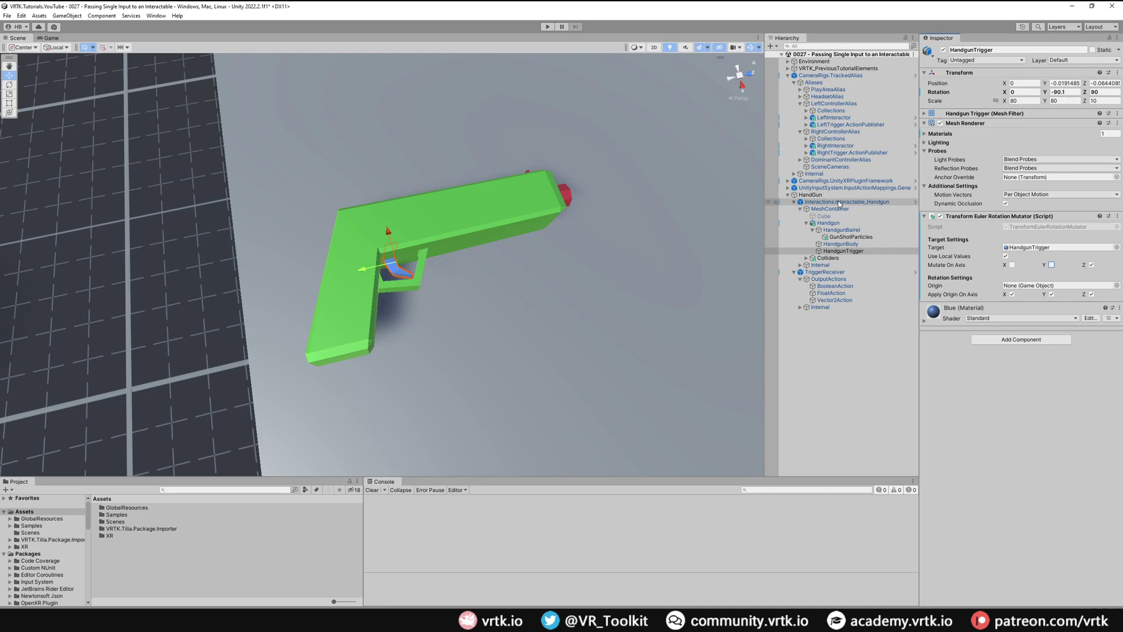
left_click(1098, 93)
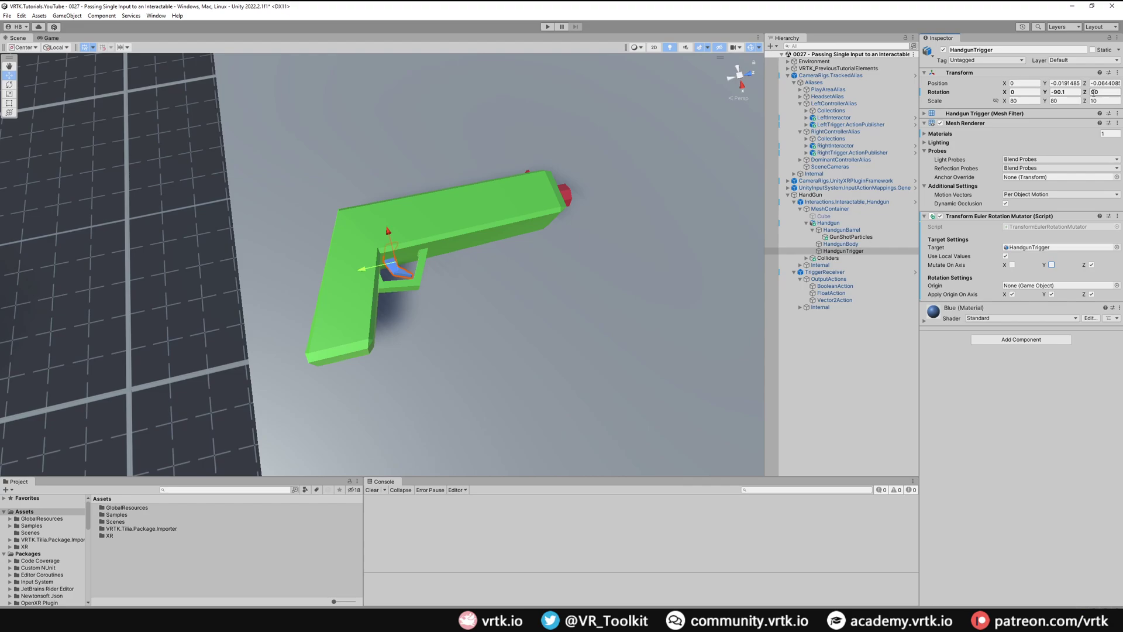
left_click(810, 194)
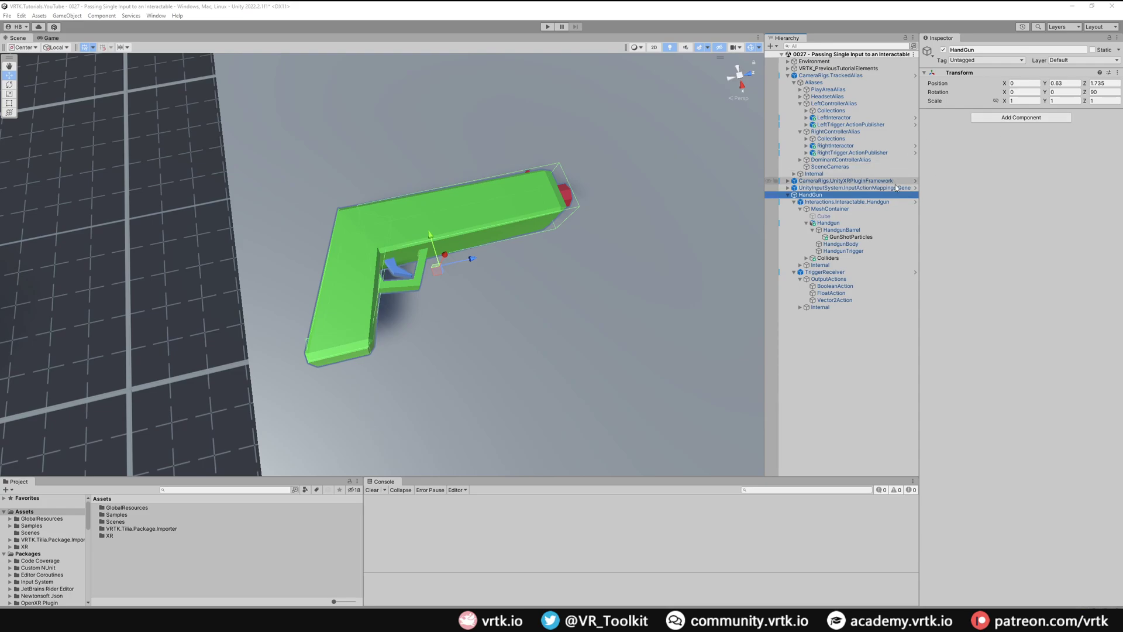
left_click(871, 251)
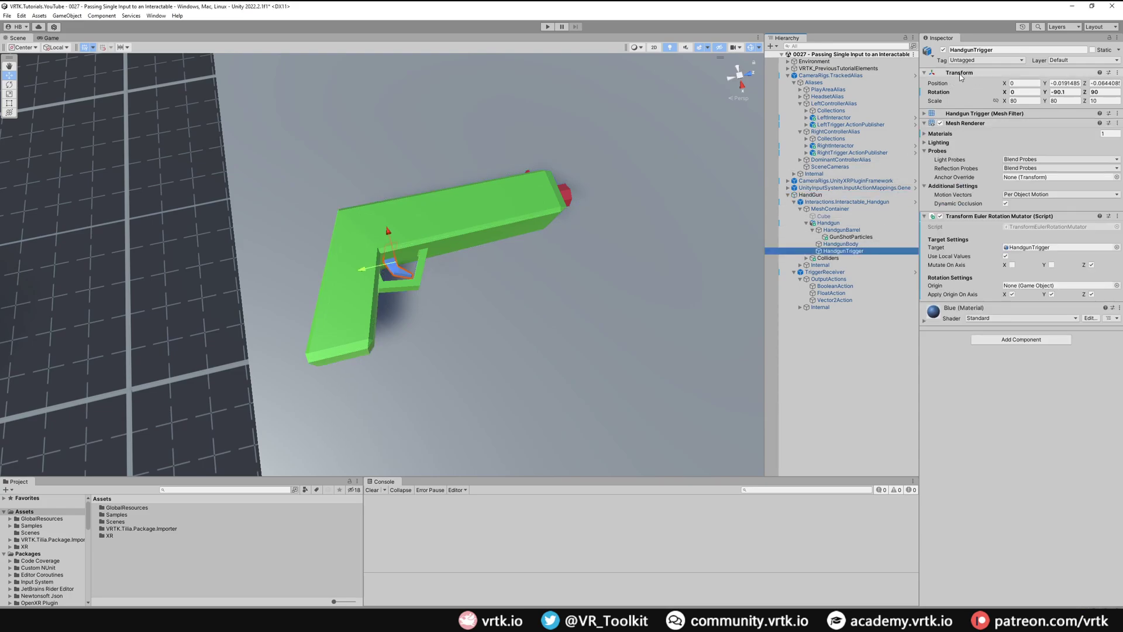
left_click(1015, 92)
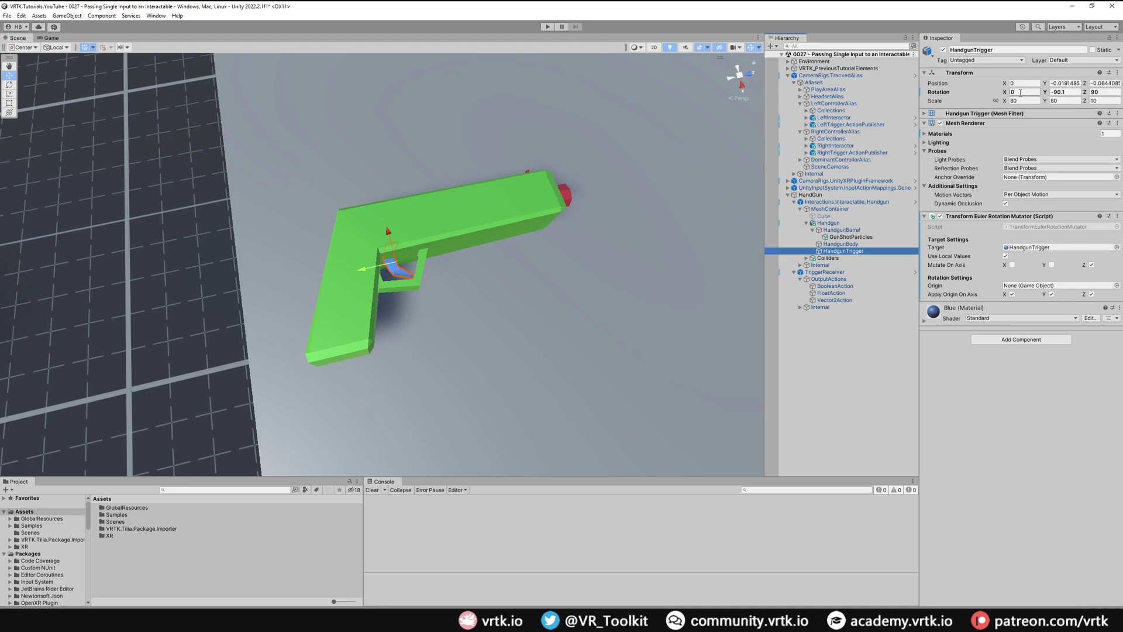
left_click(1101, 92)
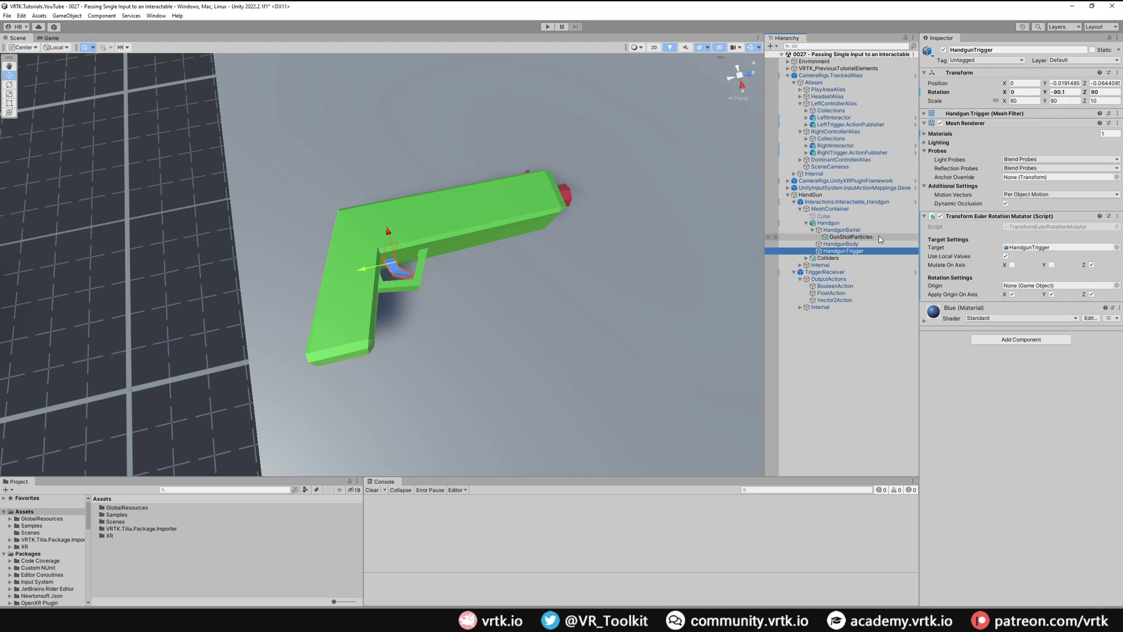
Generate a Vector 3 Multiplier inside the HandGun object with Zinnia's Observable List Component Generator
left_click(811, 194)
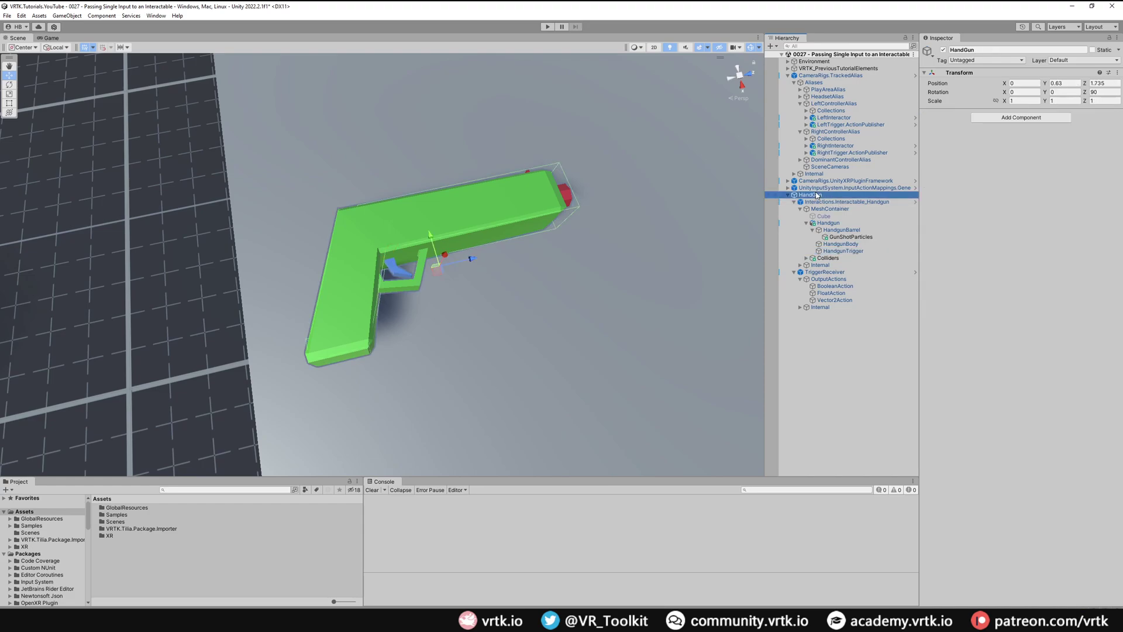
left_click(156, 16)
mouse_move(181, 74)
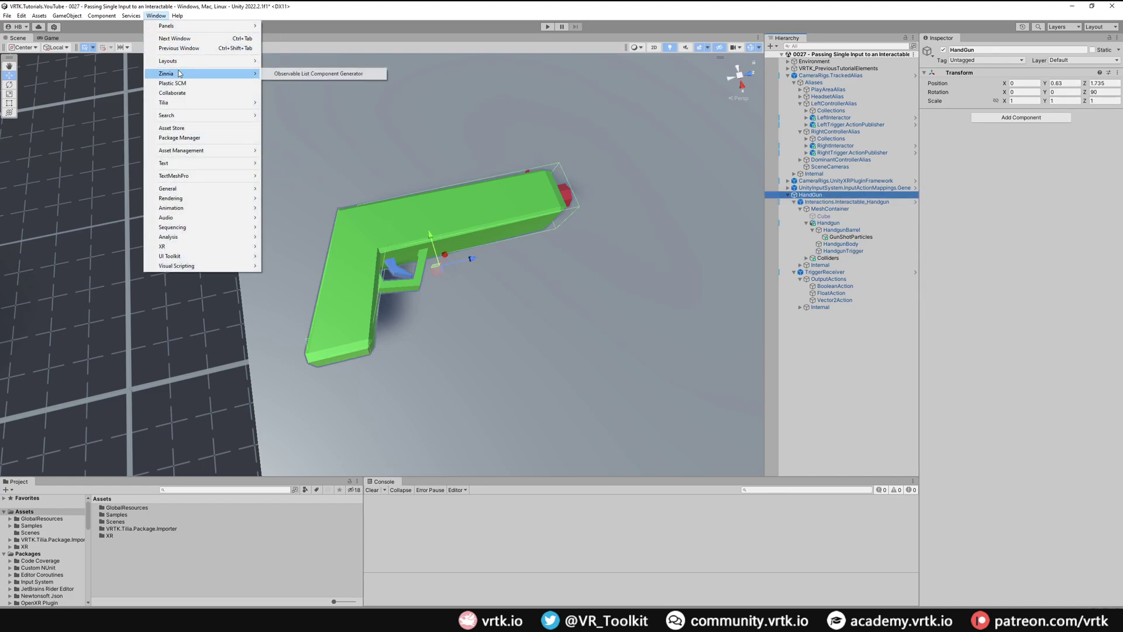
left_click(295, 74)
left_click(466, 336)
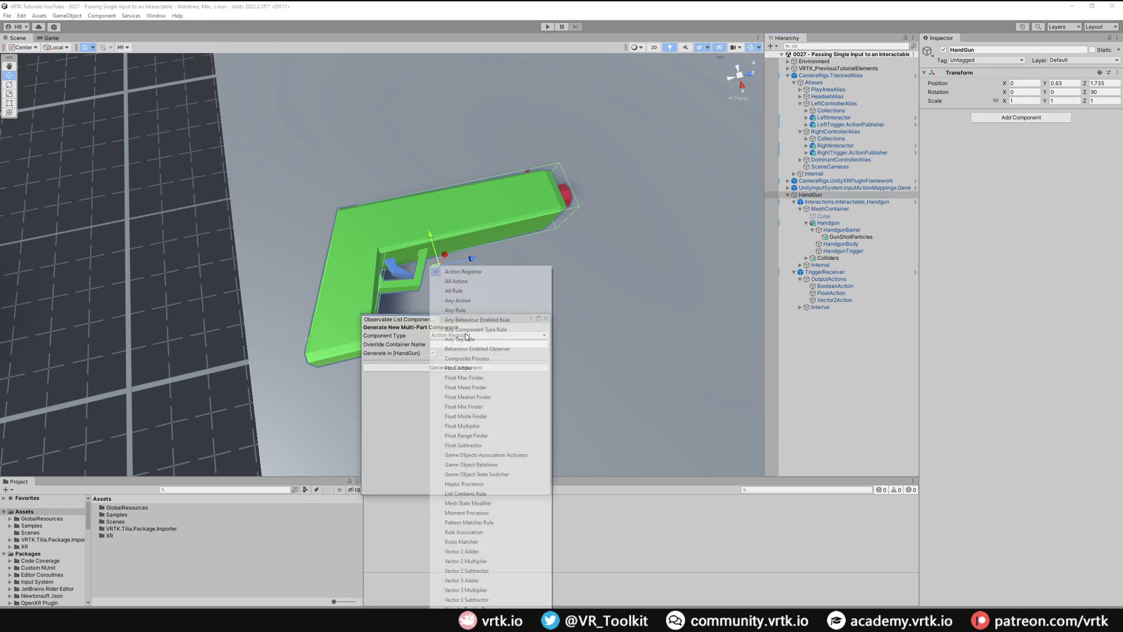
left_click(504, 590)
left_click(459, 366)
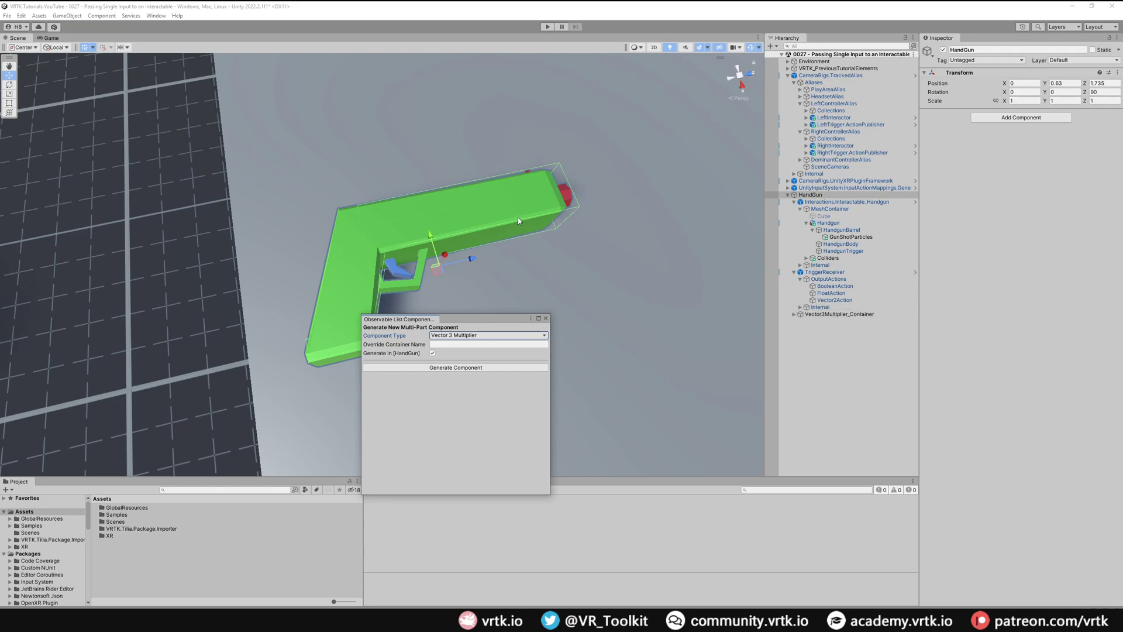
Add two elements to the Vector3Multiplier_Container's collection and set Element 1's Z value to -20
left_click(836, 314)
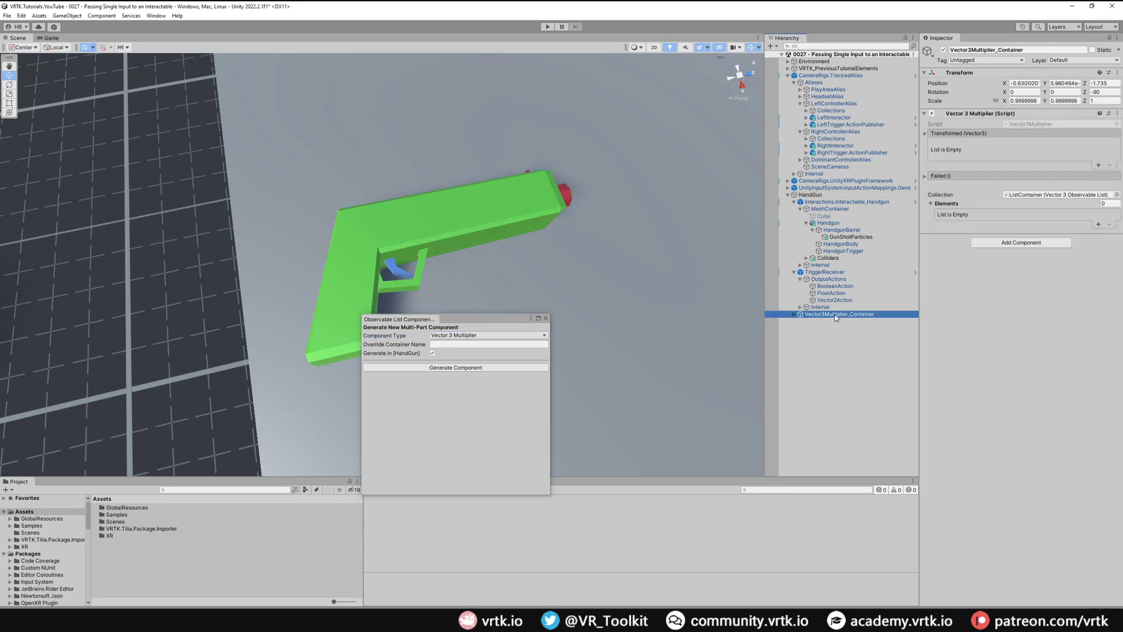
left_click(1098, 224)
left_click(1098, 224)
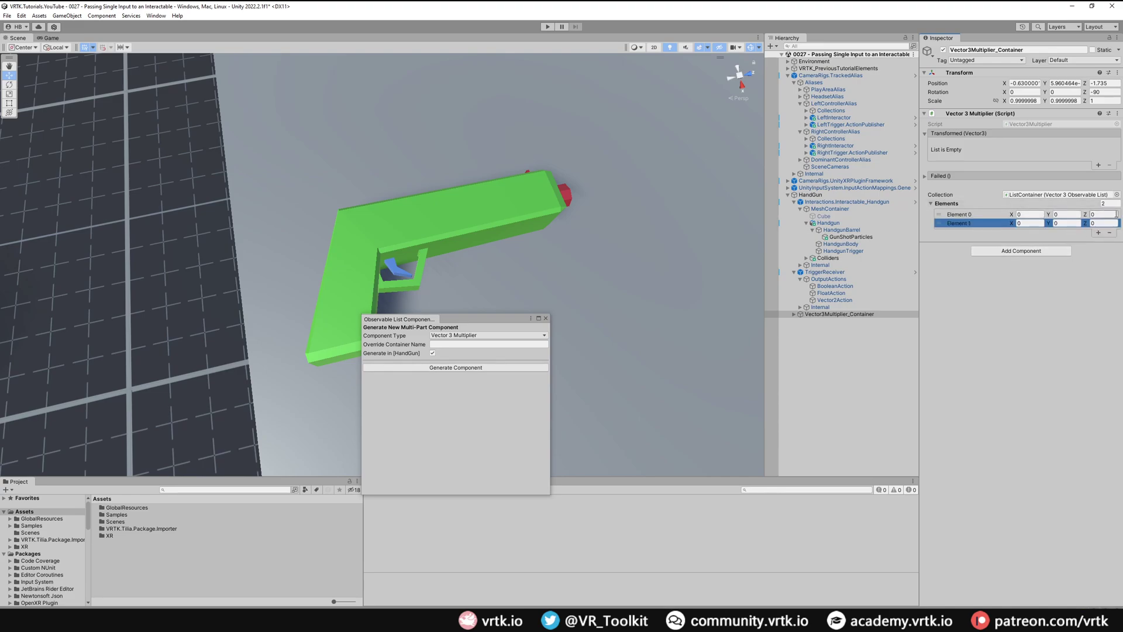
left_click(1098, 224)
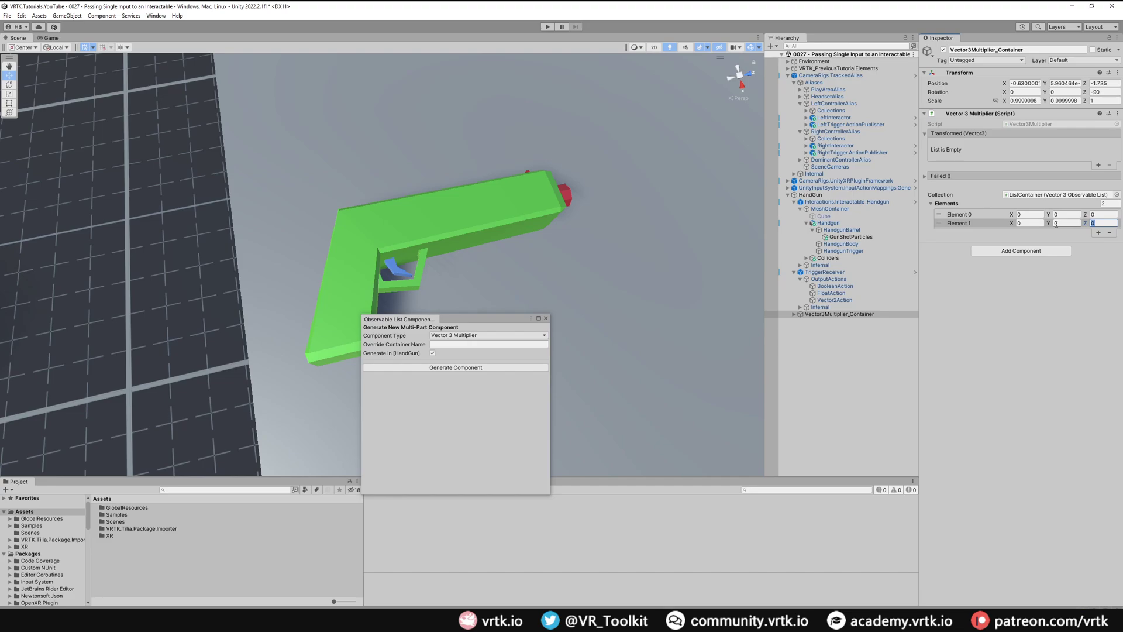
type("-20")
left_click(1103, 215)
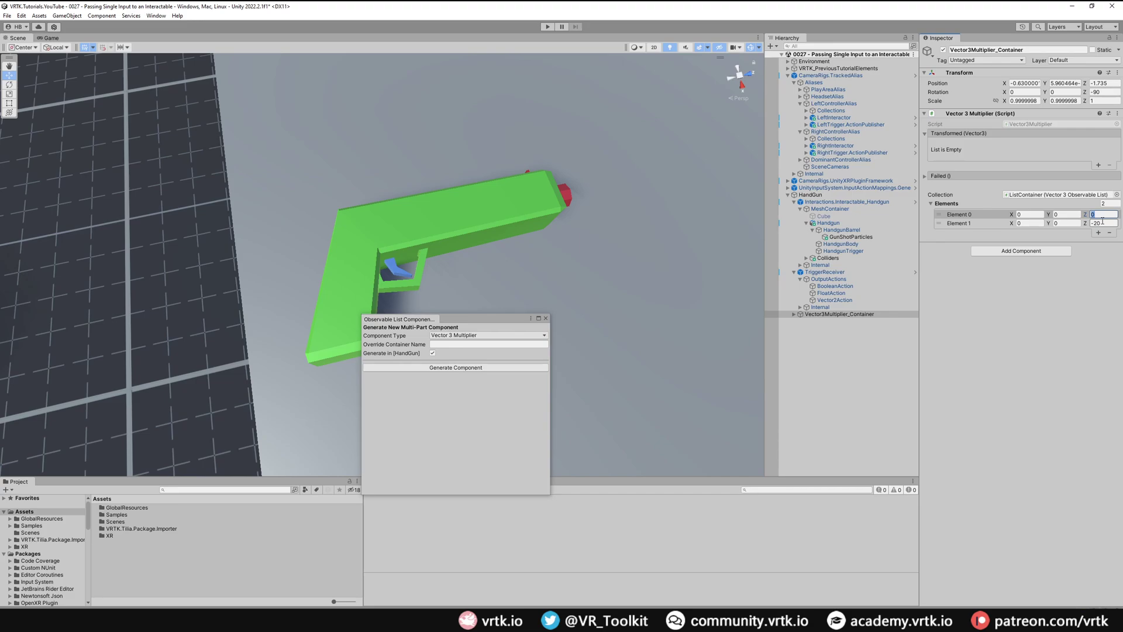
Generate a Vector 3 Adder component inside the HandGun object
left_click(824, 196)
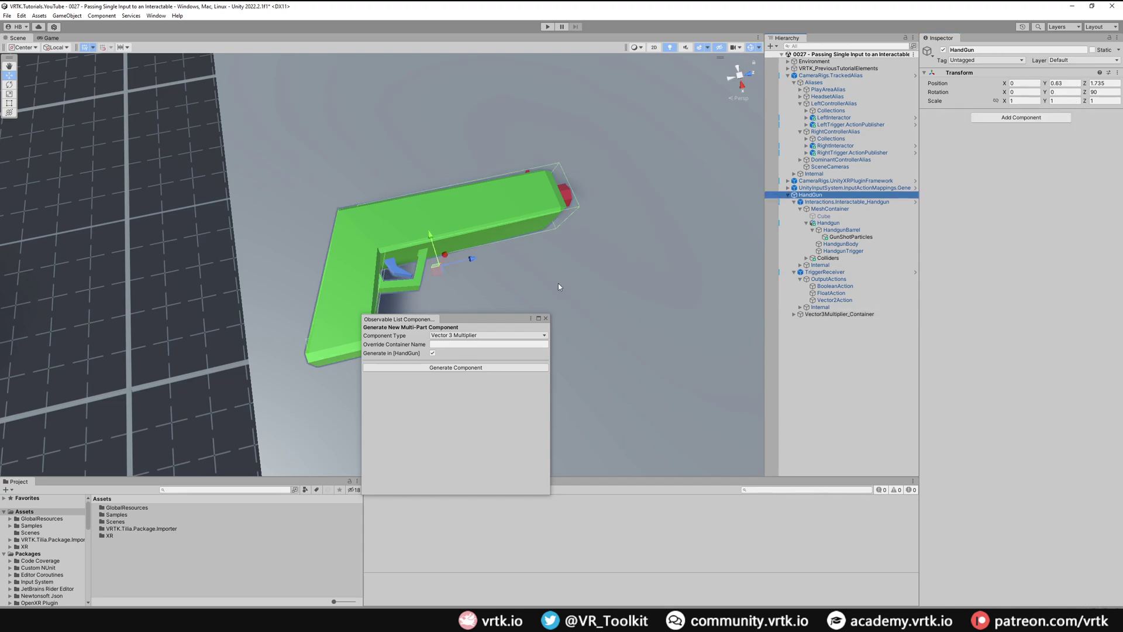
left_click(481, 335)
left_click(462, 301)
left_click(456, 368)
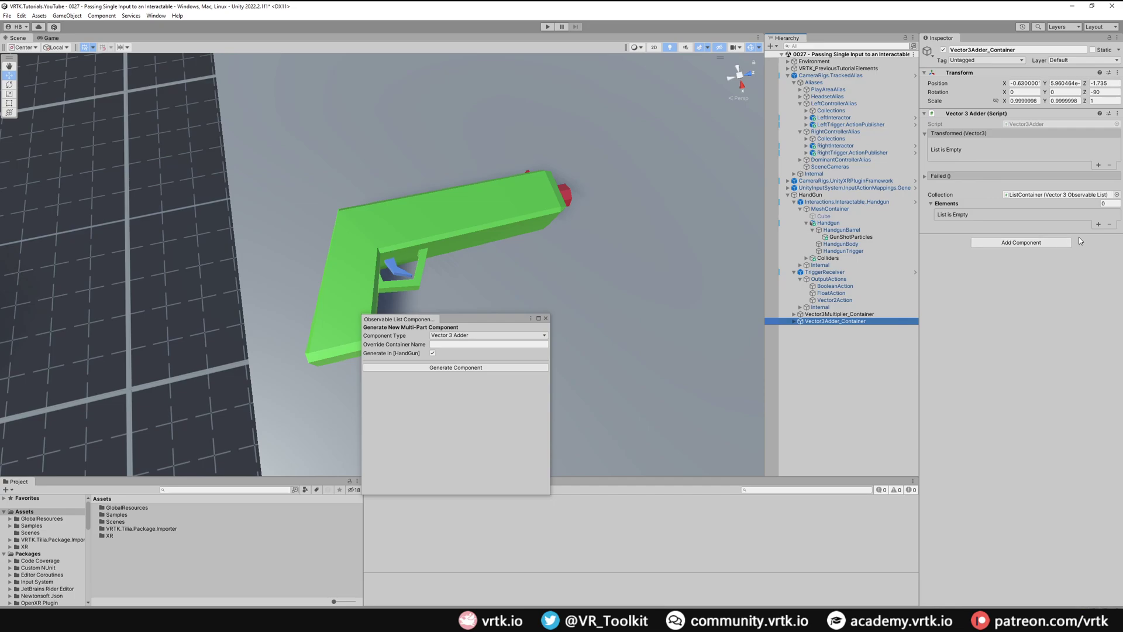
Add two elements to the Vector3Adder_Container's collection and set Element 1's Z value to 90
left_click(1098, 224)
left_click(1098, 224)
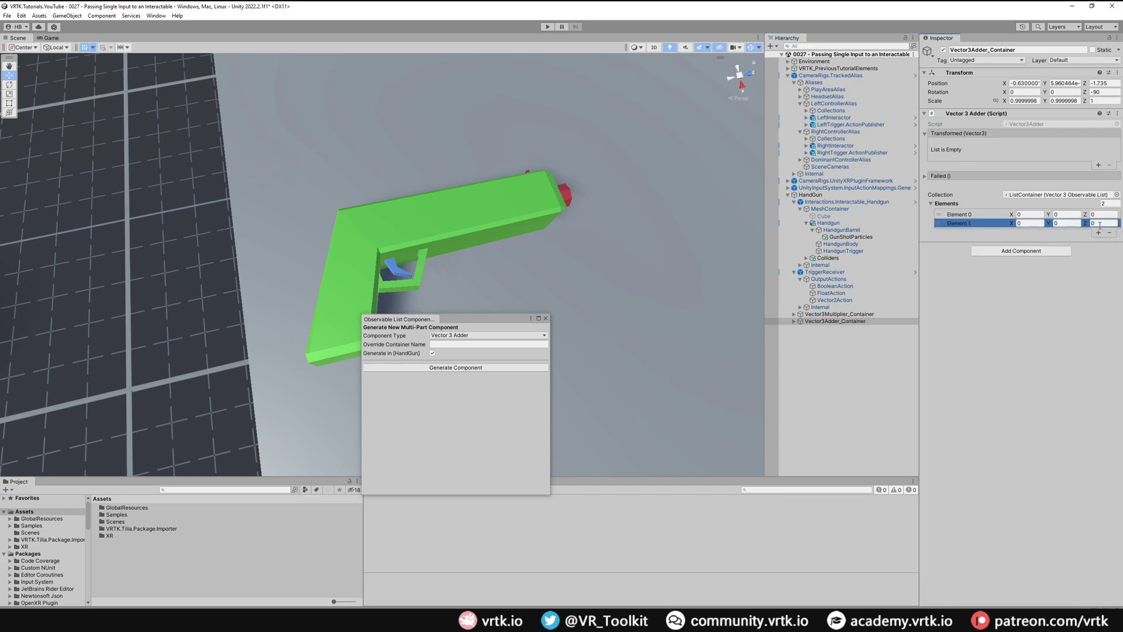
left_click(1094, 214)
left_click(1100, 222)
double_click(1100, 223)
type("90")
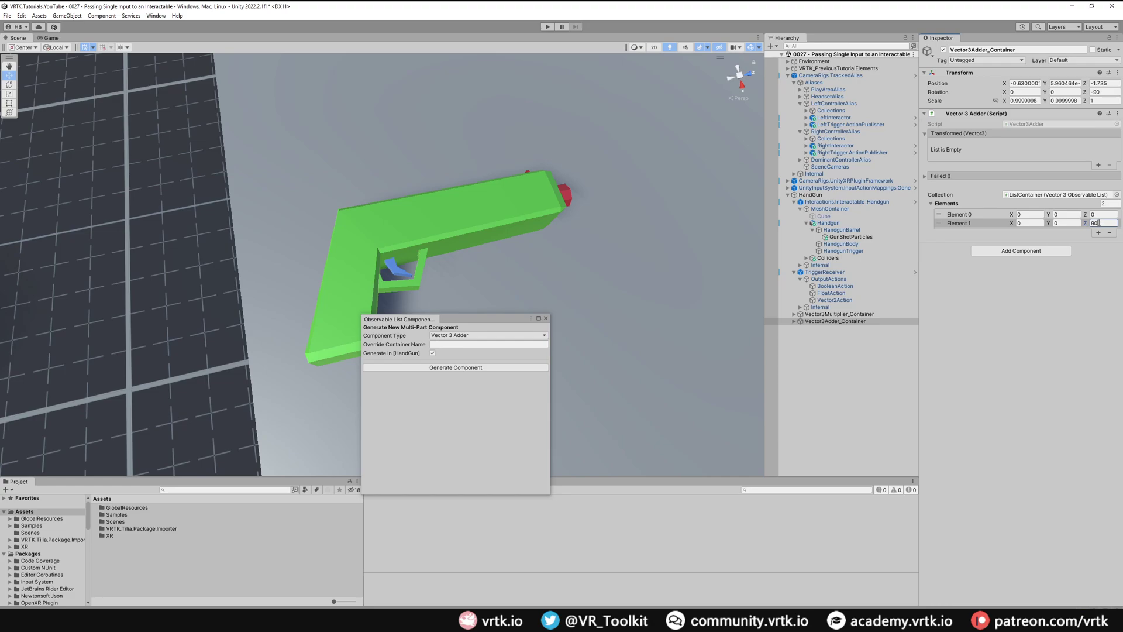
Make the FloatAction's Value Changed event call the dynamic SetComponentZ function of Vector3Multiplier_Container
left_click(864, 316)
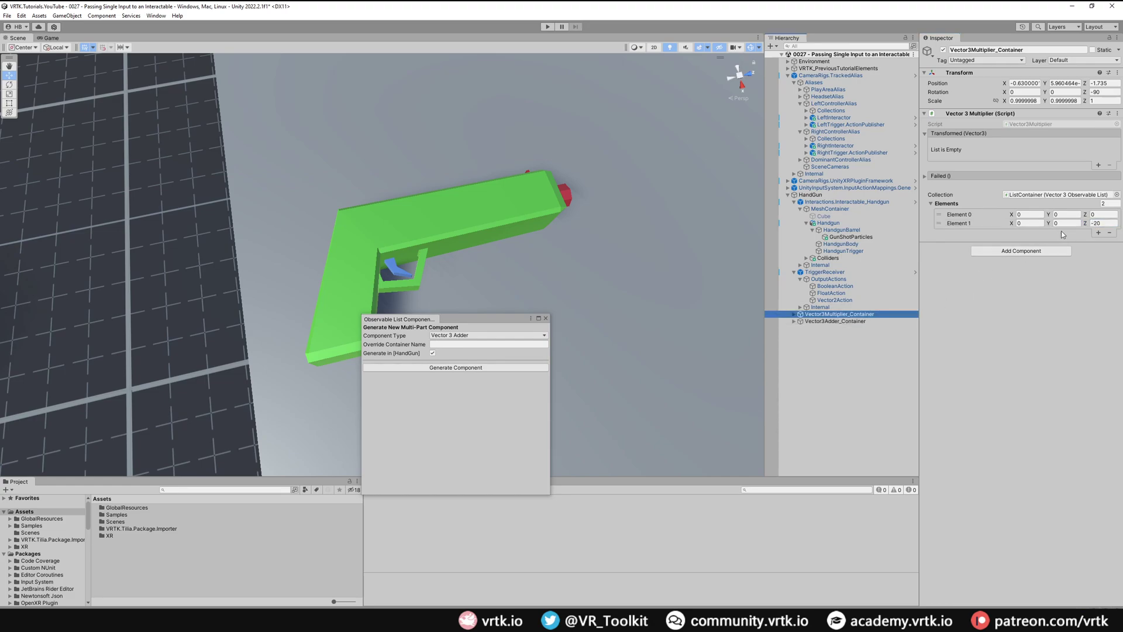
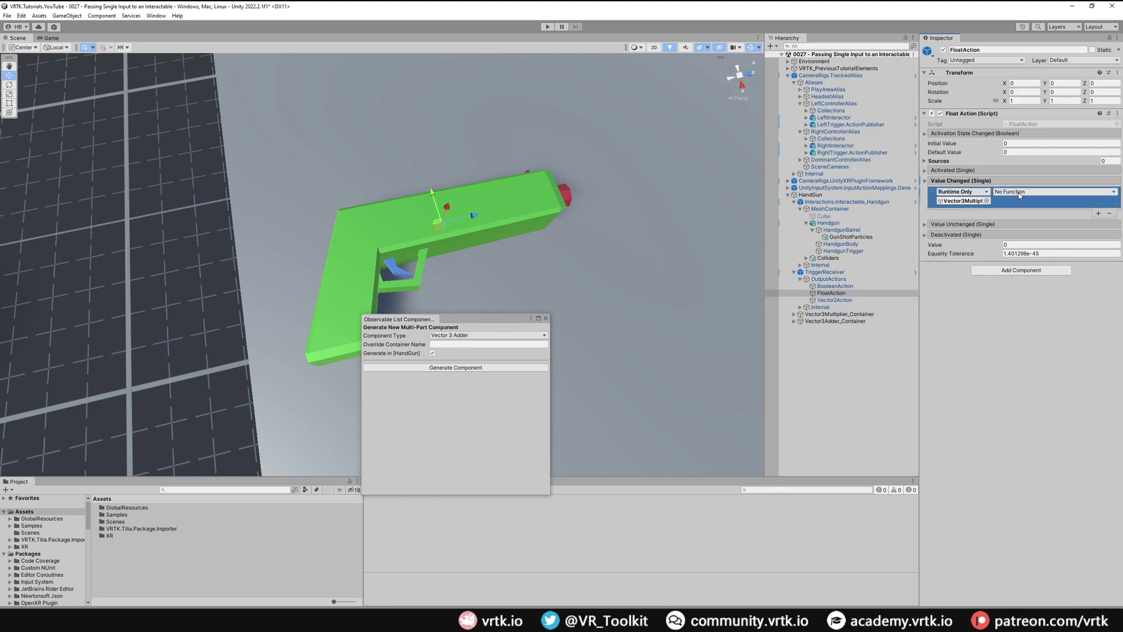
left_click(1019, 192)
mouse_move(1033, 240)
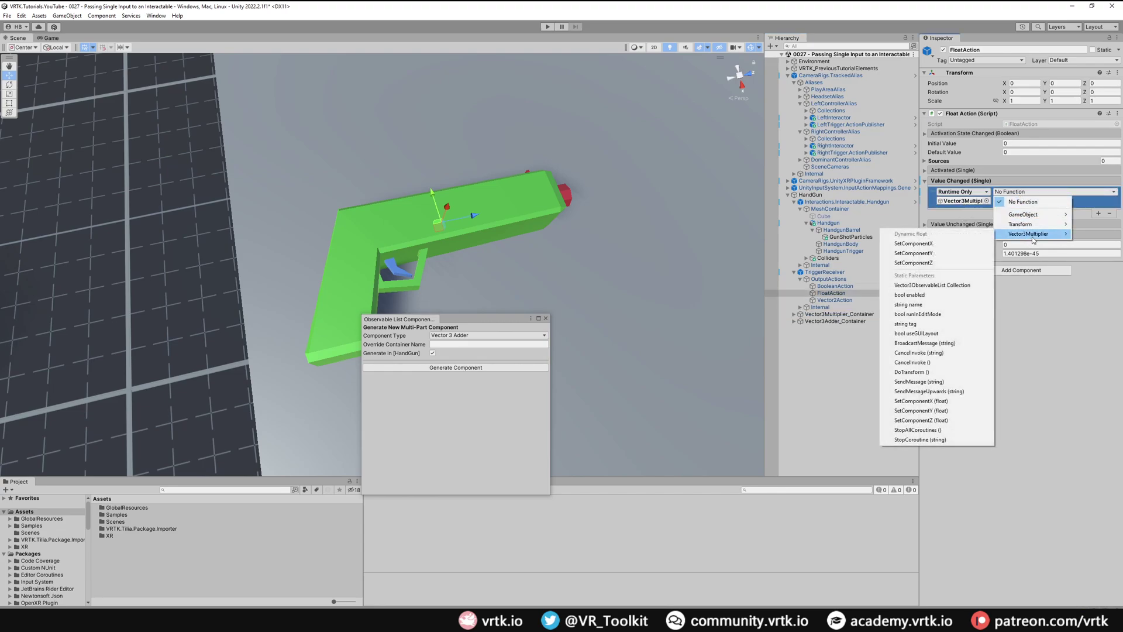
left_click(930, 263)
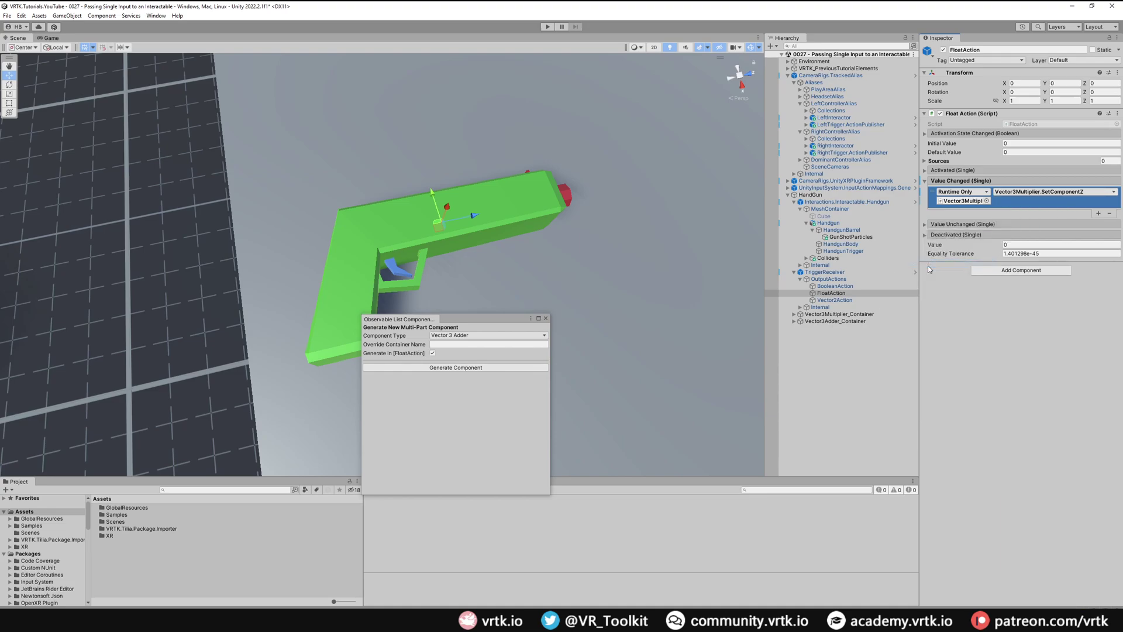
Add a second listener to the FloatAction's Value Changed event that calls Vector3Multiplier_Container's parameterless DoTransform function
left_click(1097, 214)
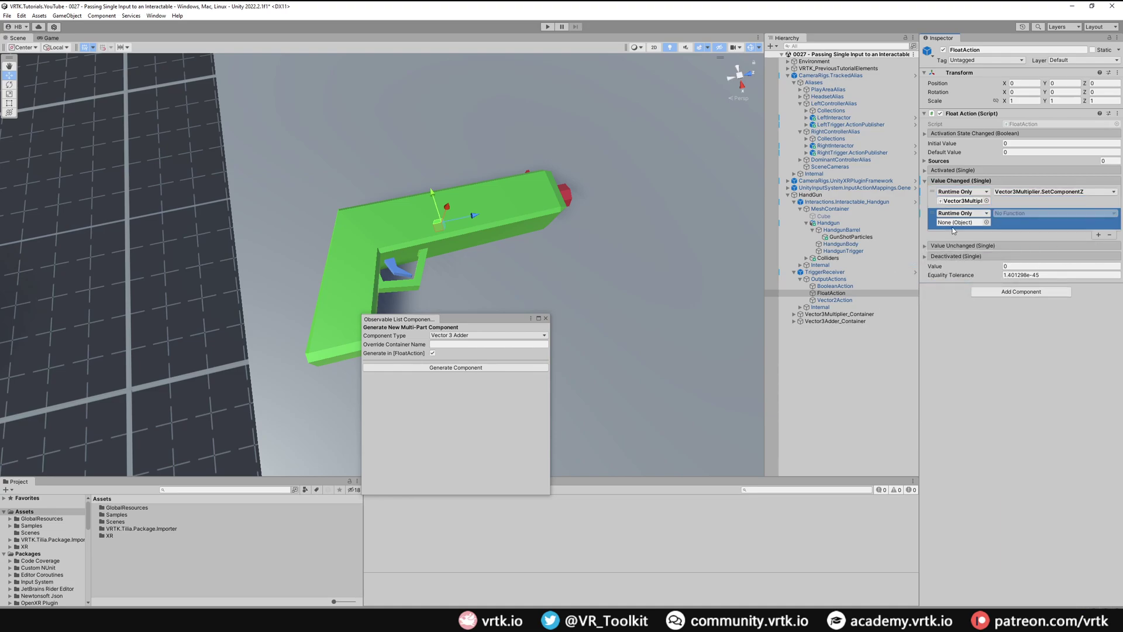
left_click_drag(855, 315, 962, 222)
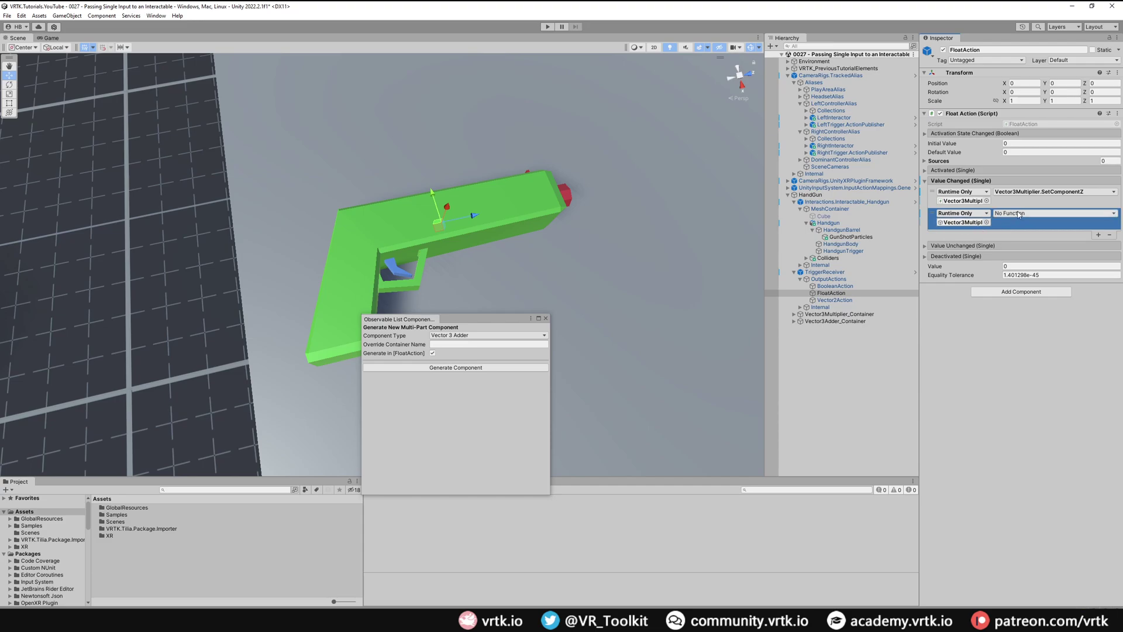
left_click(1047, 213)
mouse_move(1037, 257)
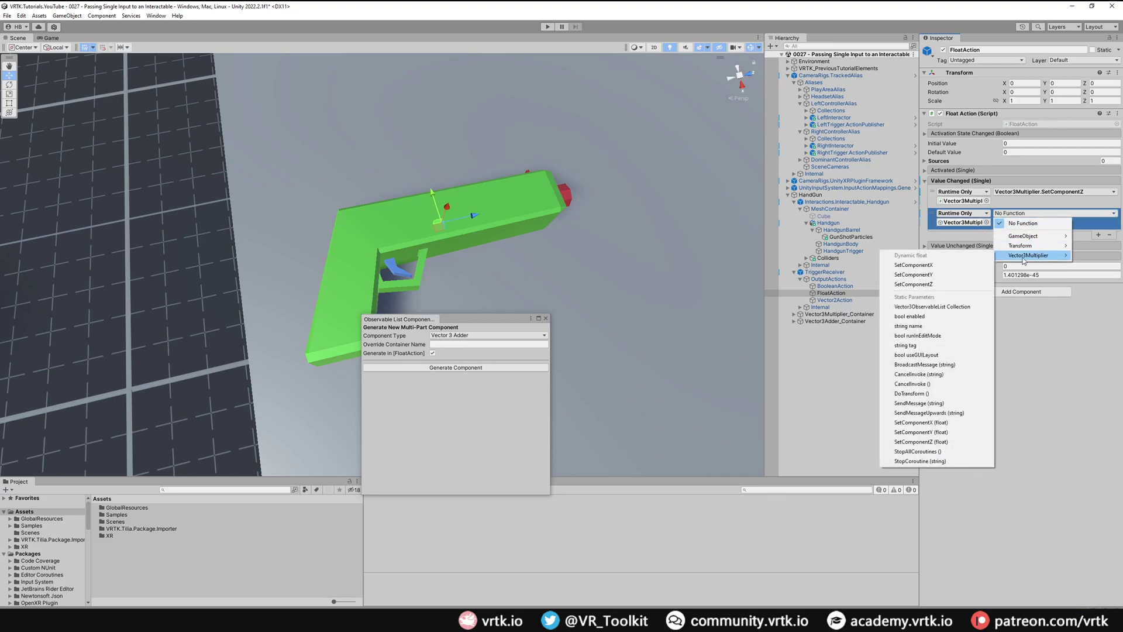
left_click(914, 392)
Make Vector3Multiplier_Container's Transformed event call the dynamic DoTransform function of Vector3Adder_Container
left_click(875, 314)
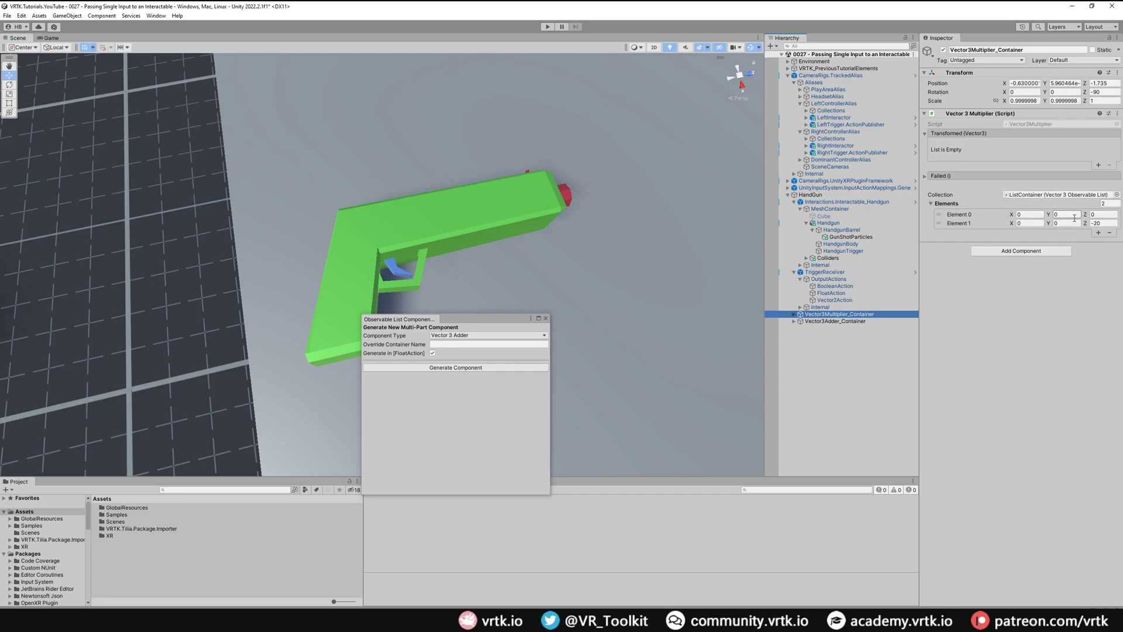
left_click(1098, 165)
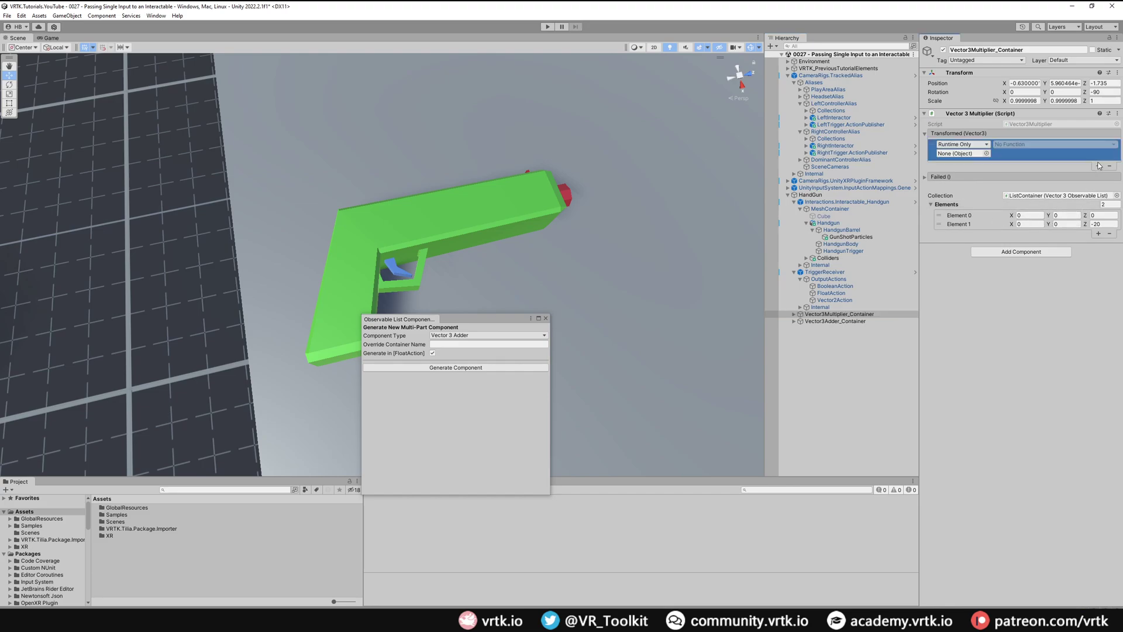
left_click_drag(858, 315, 958, 152)
left_click(1055, 145)
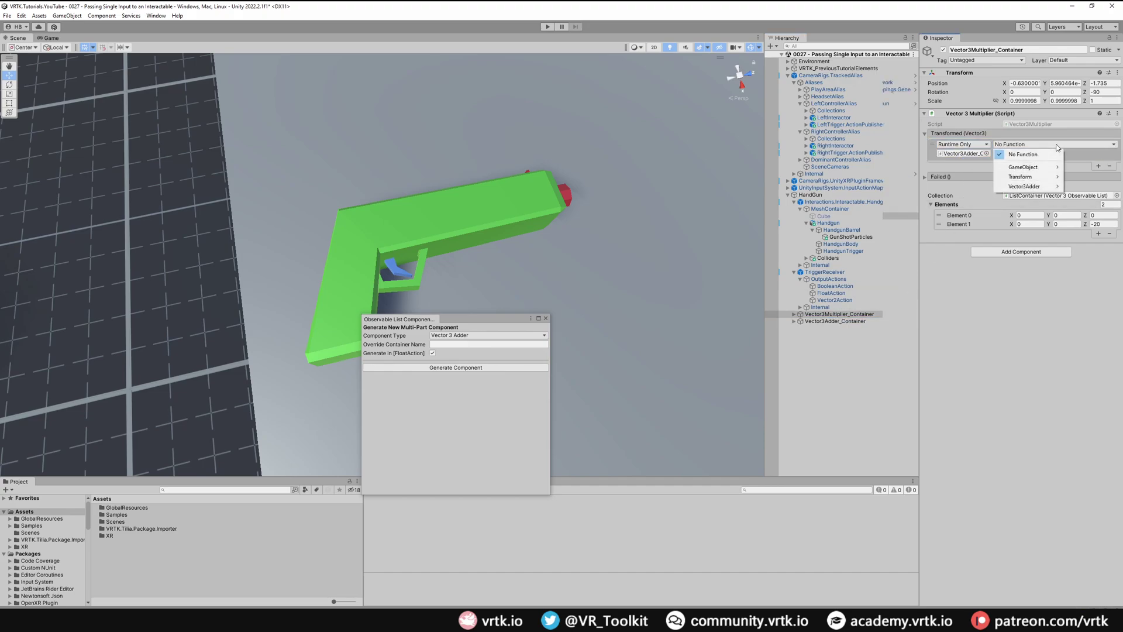
mouse_move(1041, 186)
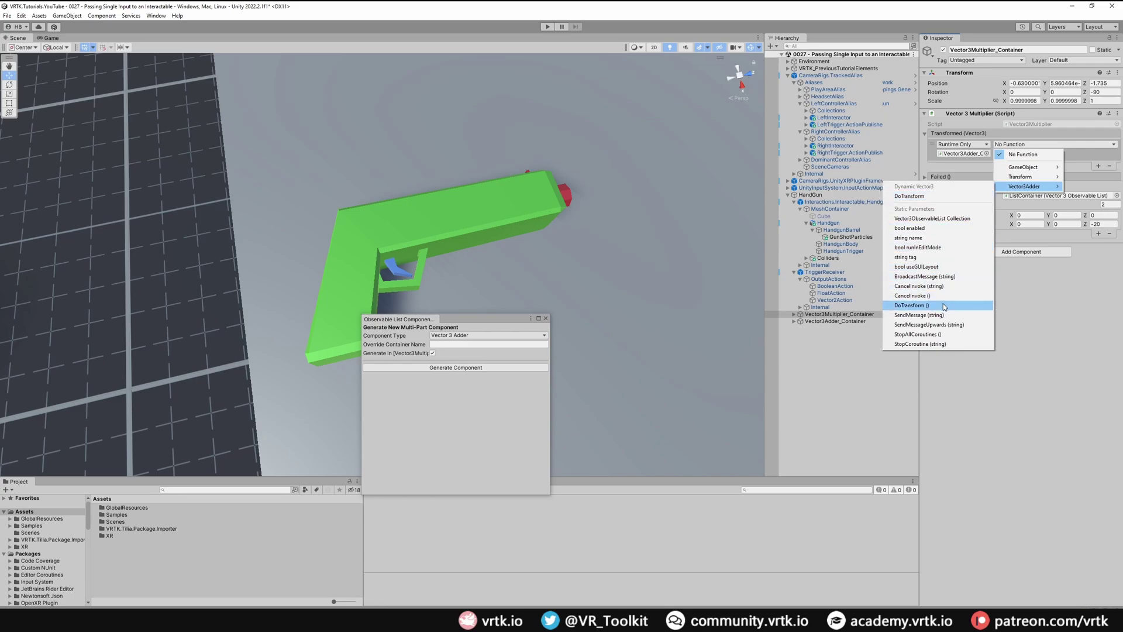
left_click(964, 198)
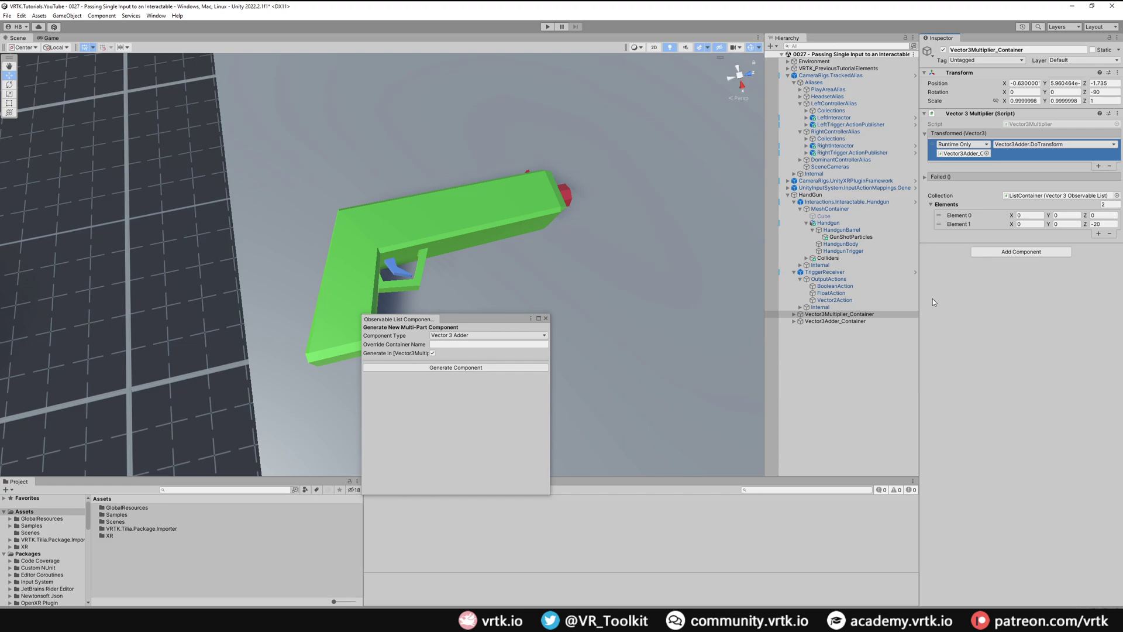
Make Vector3Adder_Container's Transformed event call the dynamic DoSetProperty function of HandgunTrigger's TransformEulerRotationMutator
left_click(858, 320)
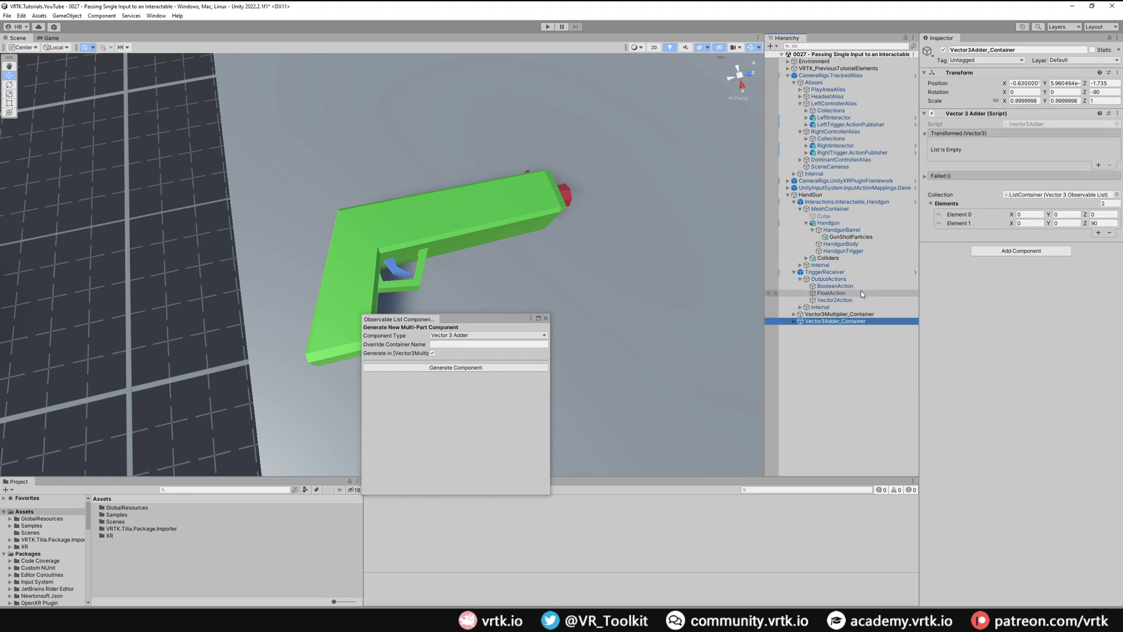
left_click(1099, 168)
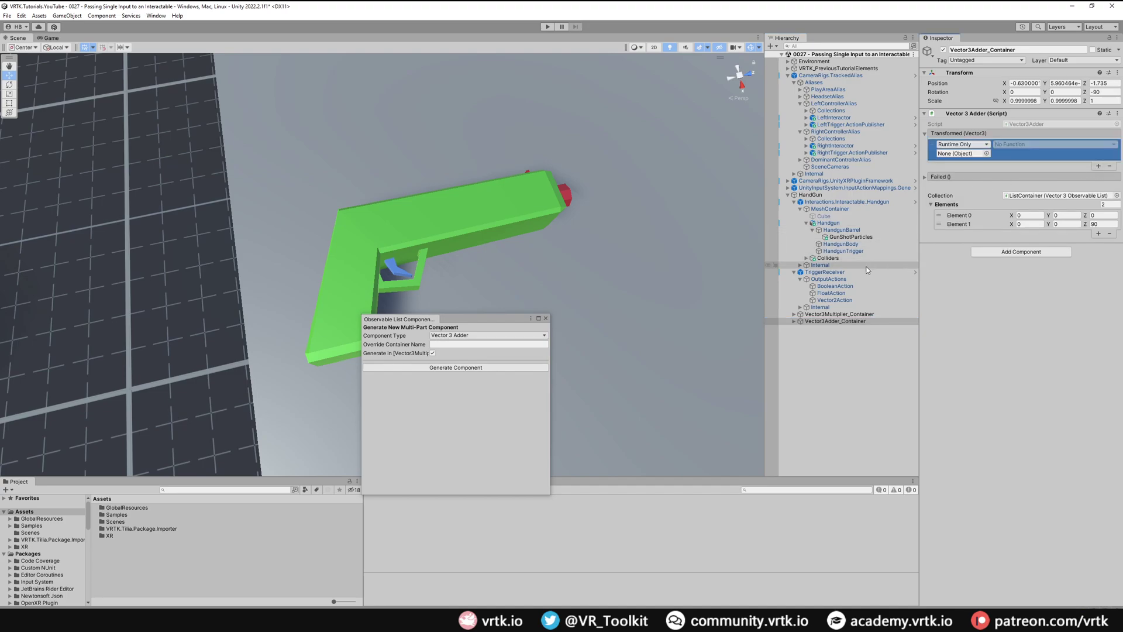
left_click_drag(855, 248, 961, 154)
left_click(1026, 145)
mouse_move(1046, 208)
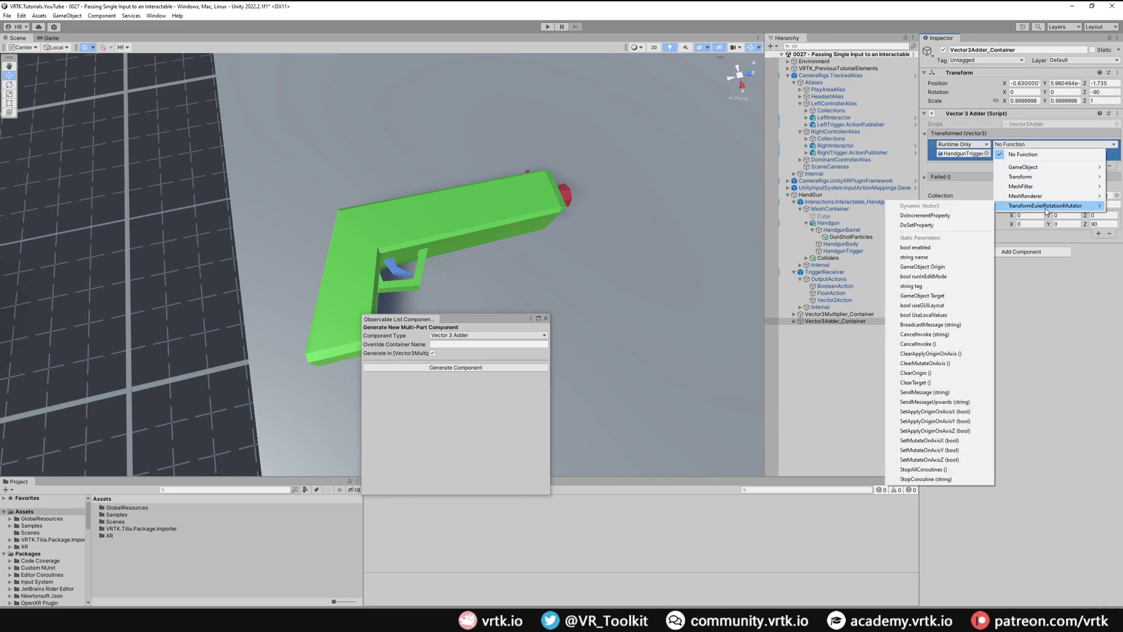
left_click(934, 227)
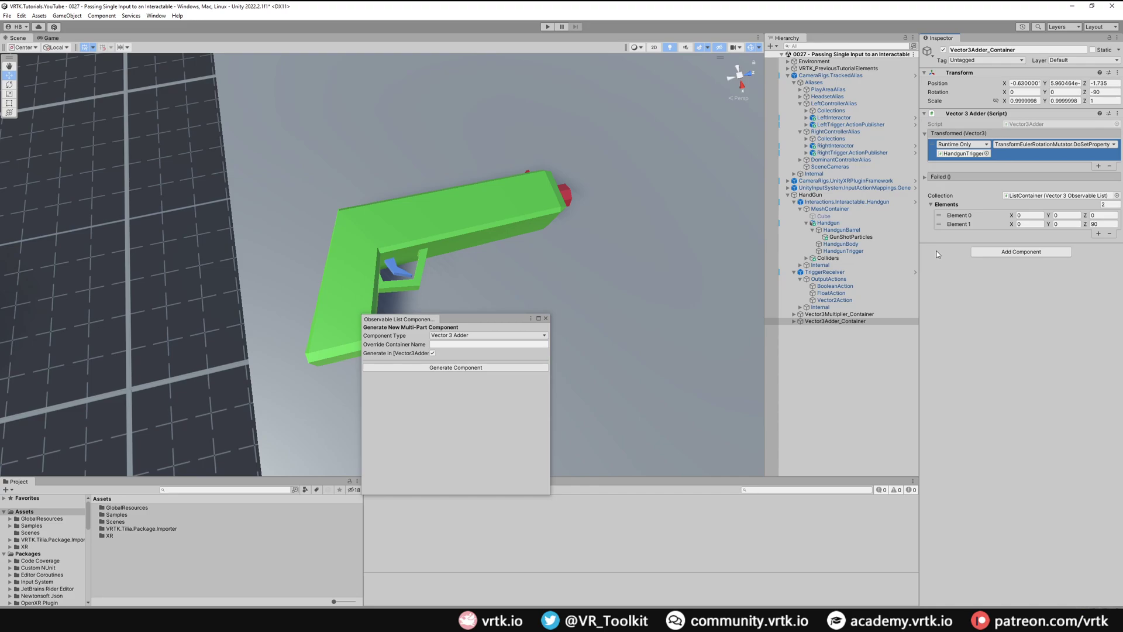
Create an empty child object named FireGunLogic inside the HandGun object
left_click(818, 195)
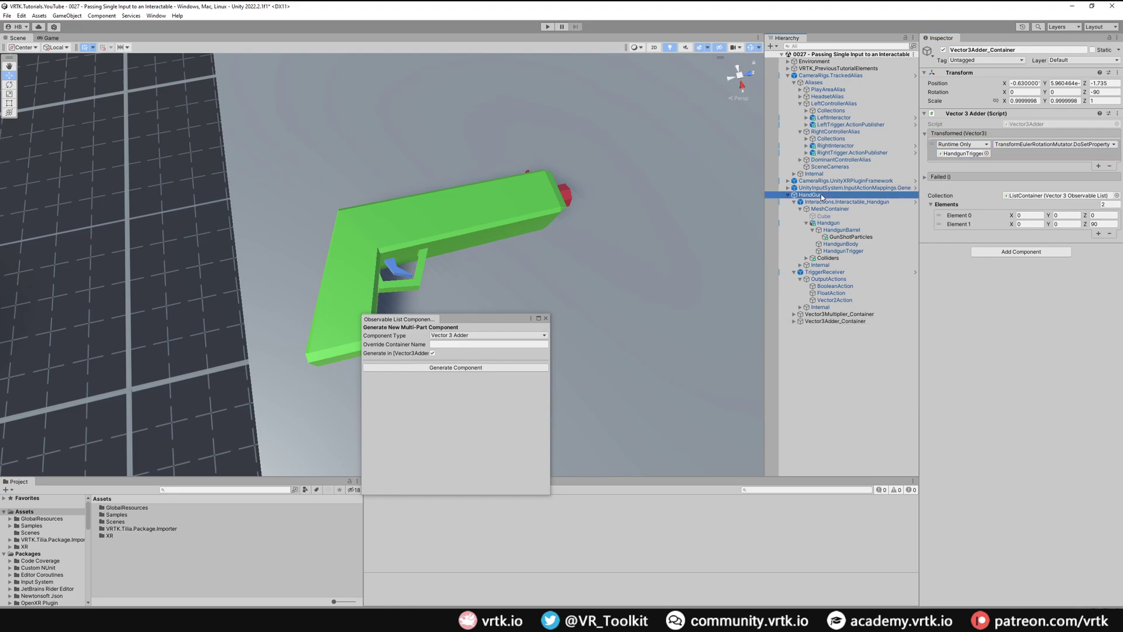
right_click(821, 196)
left_click(889, 311)
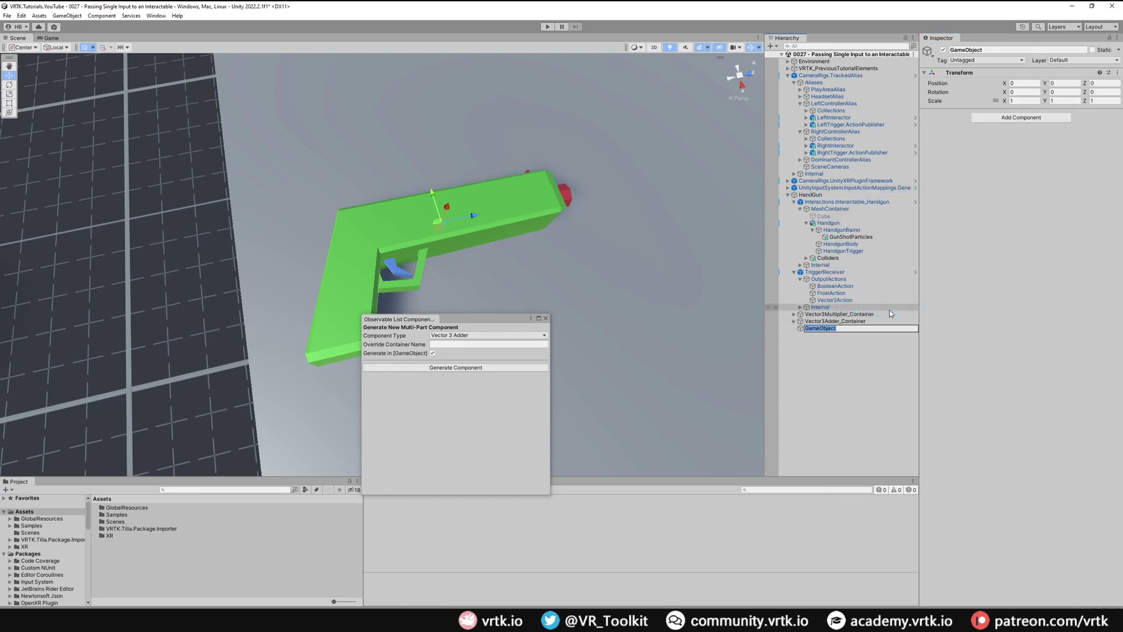
type("FireGunLogic")
key("Return")
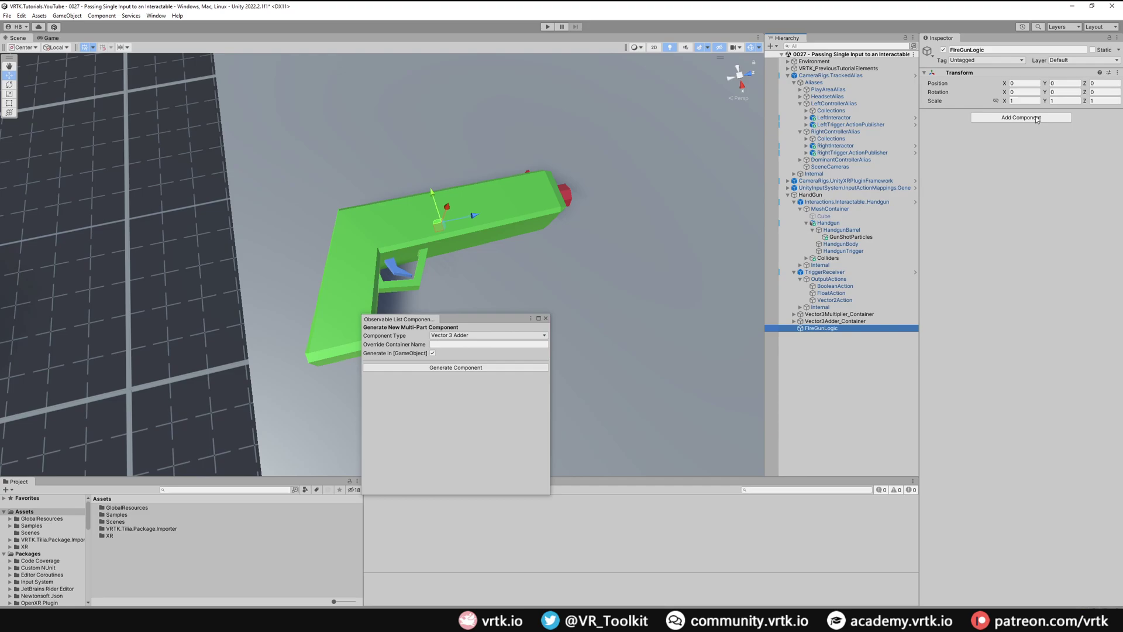
Add a Float To Boolean component to FireGunLogic and set its Positive Bounds minimum to 0.9
left_click(1020, 117)
left_click(989, 154)
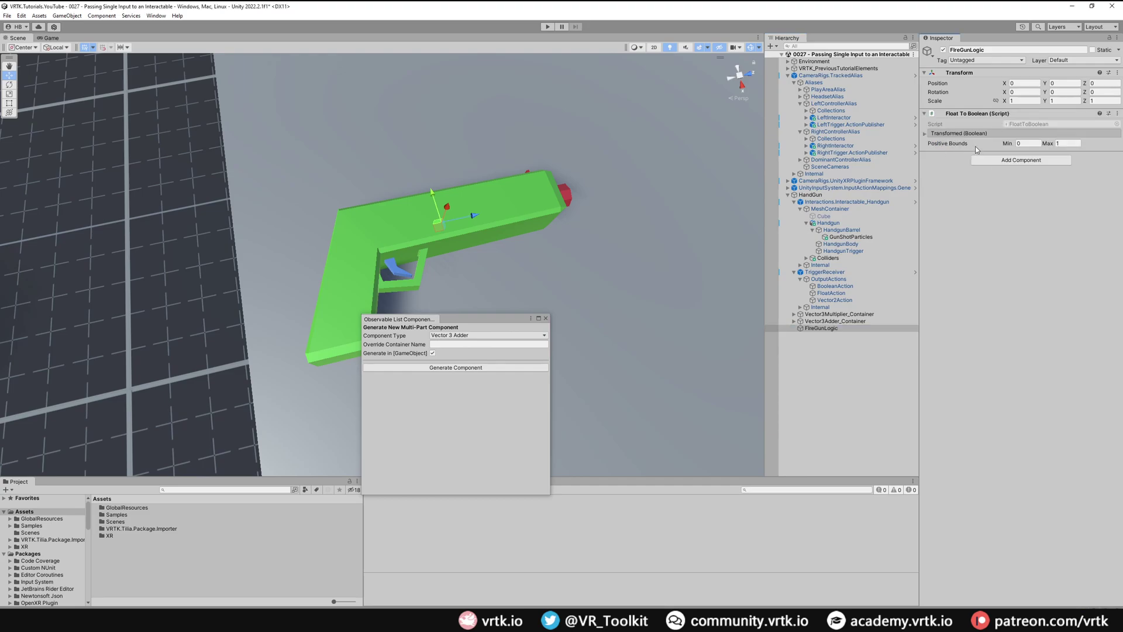
mouse_move(975, 149)
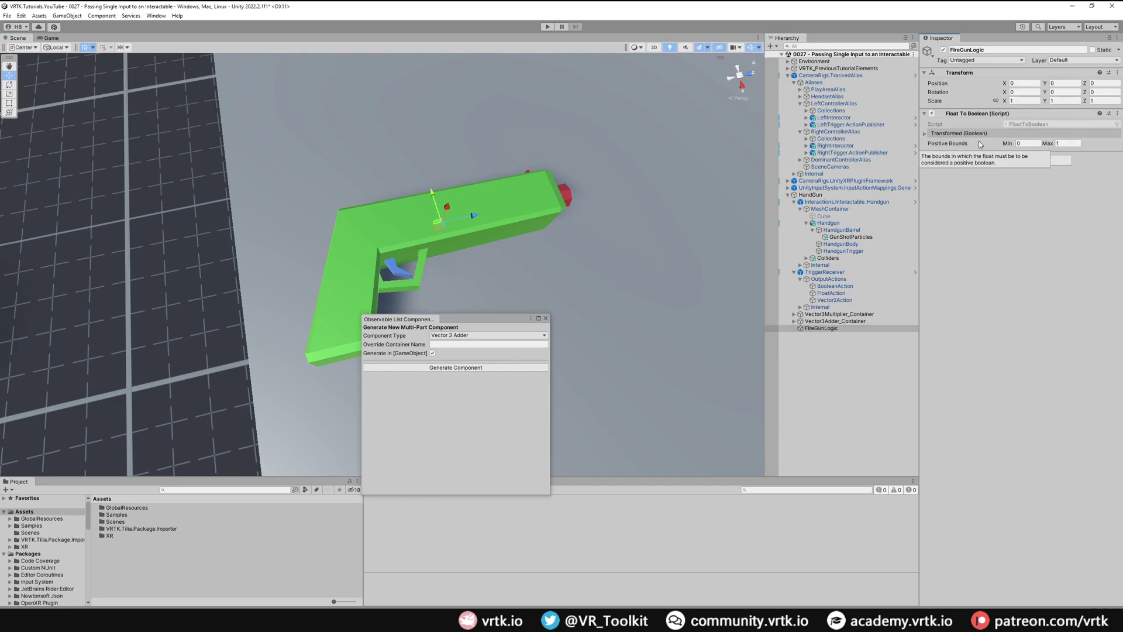
left_click(1031, 143)
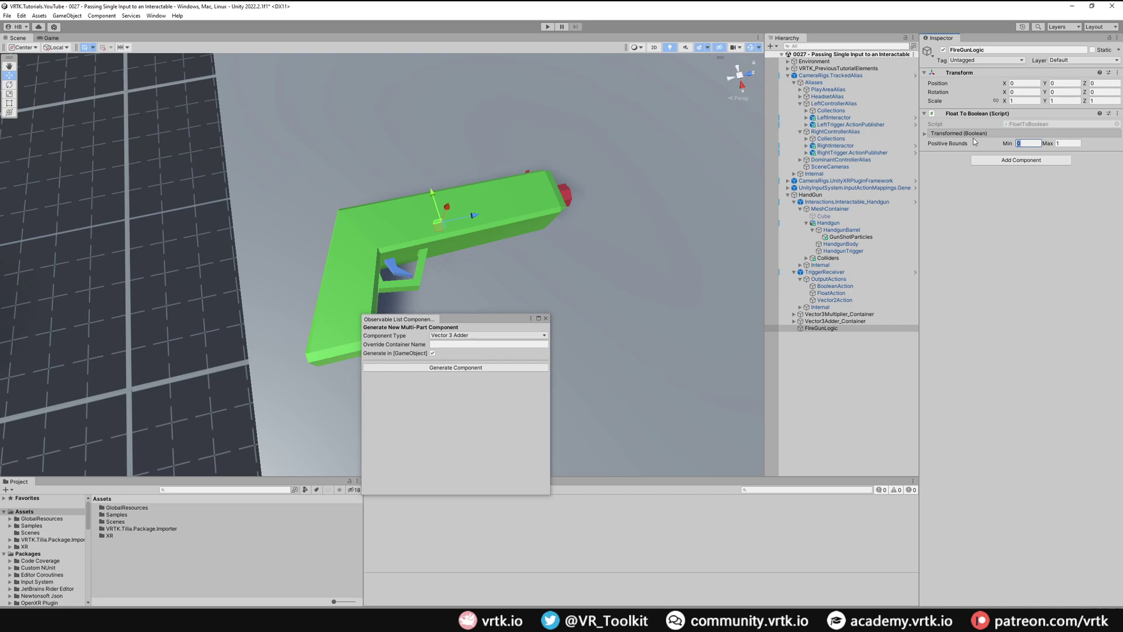
type("0.9")
Add a Boolean Action component to FireGunLogic and make Float To Boolean's Transformed event call its dynamic Receive function
left_click(1011, 162)
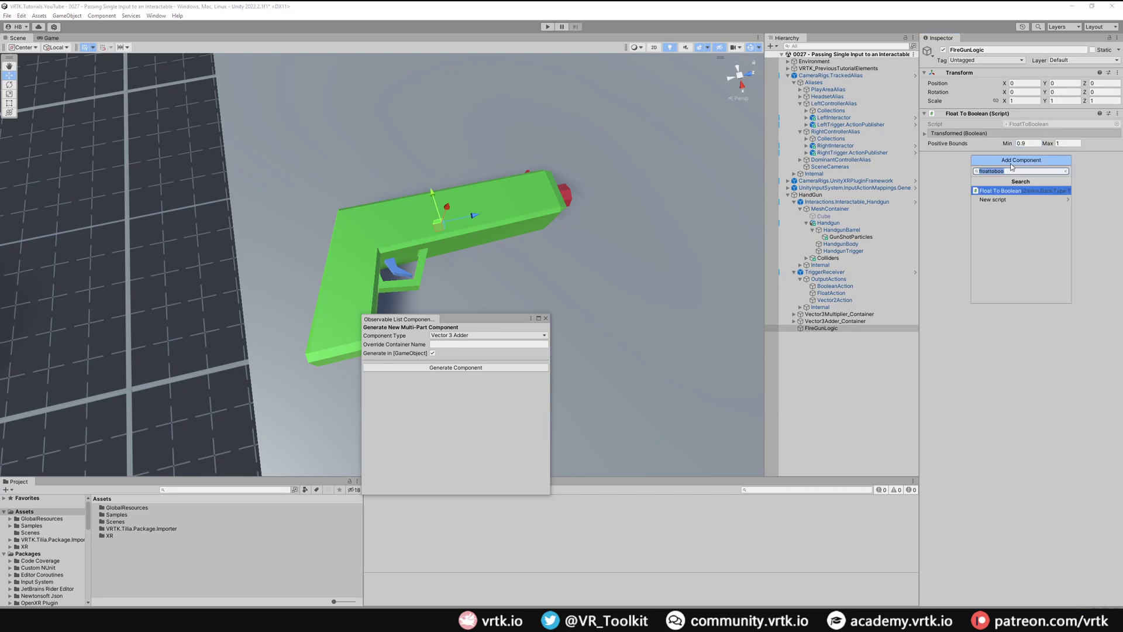
left_click(1021, 193)
left_click(968, 133)
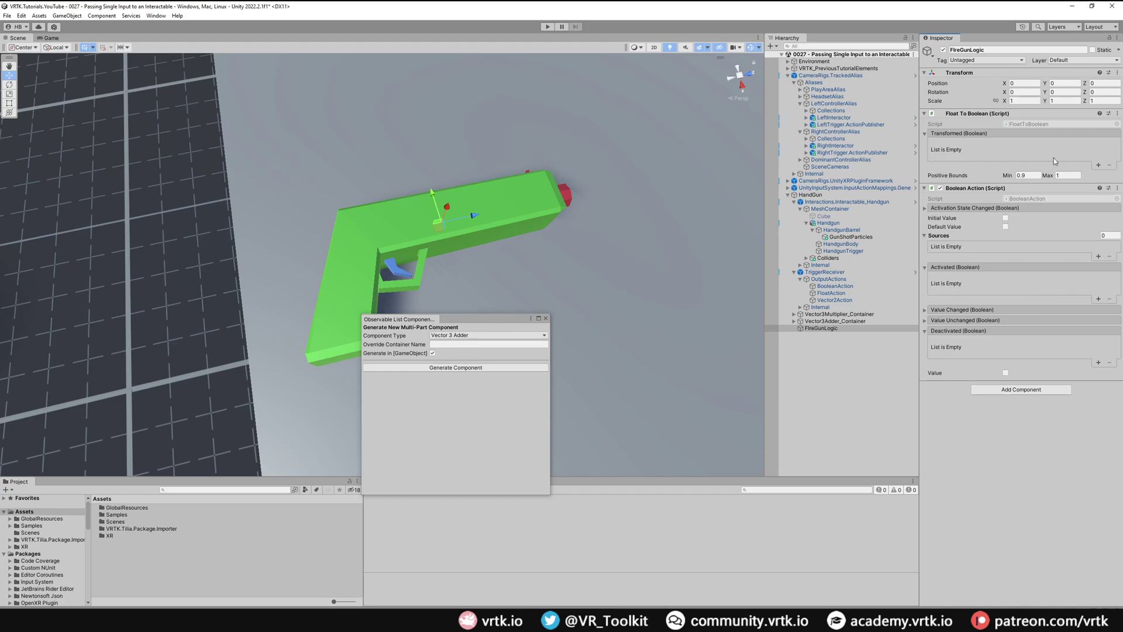
left_click_drag(967, 194, 962, 155)
left_click(1021, 144)
mouse_move(1032, 196)
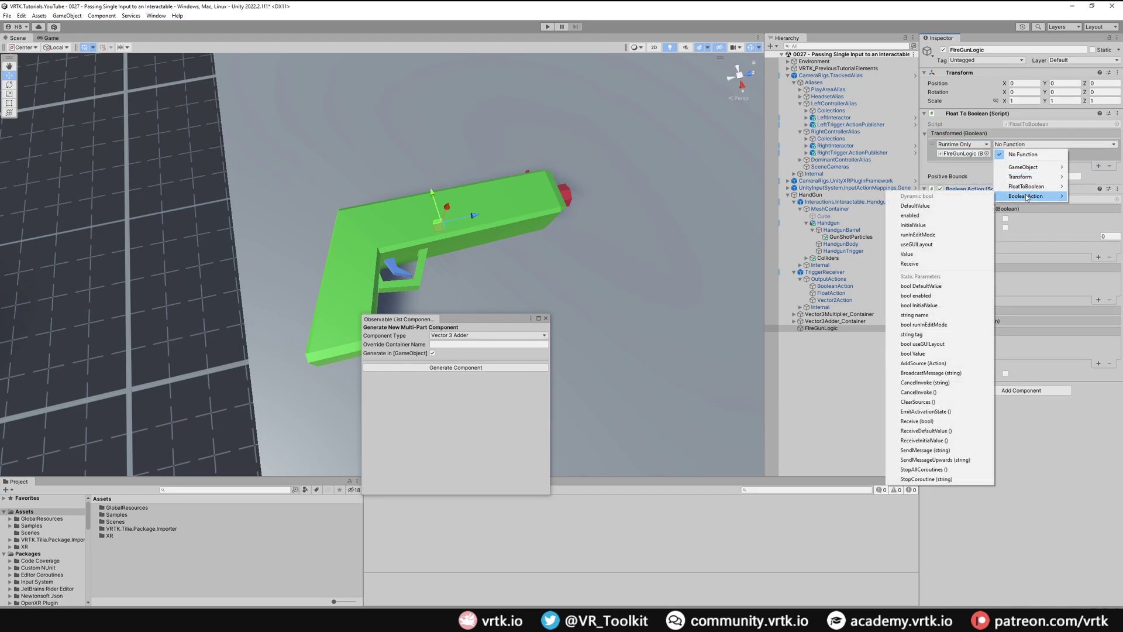
left_click(918, 256)
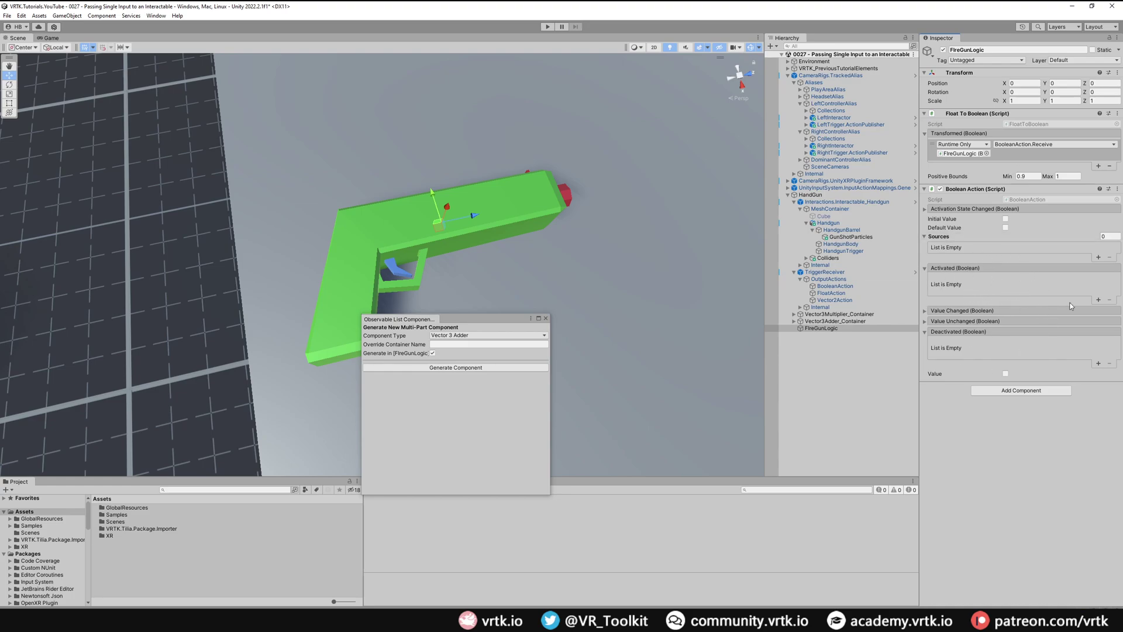
Make the Boolean Action's Activated event call the parameterless Play function of the GunShotParticles ParticleSystem
left_click(1098, 300)
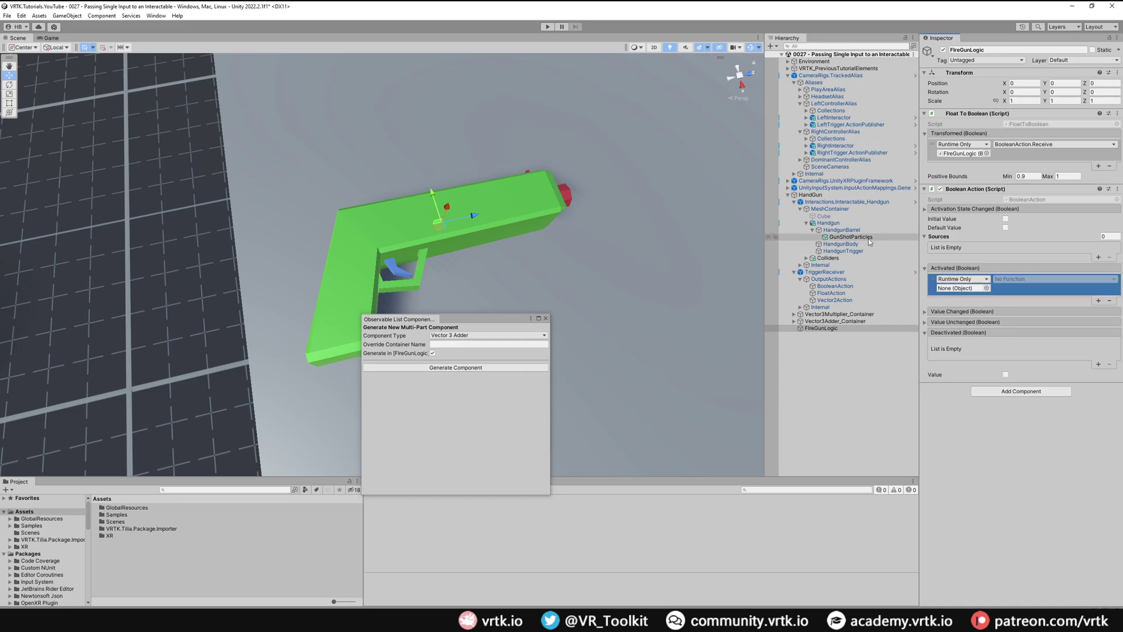
left_click_drag(851, 237, 953, 288)
left_click(1047, 279)
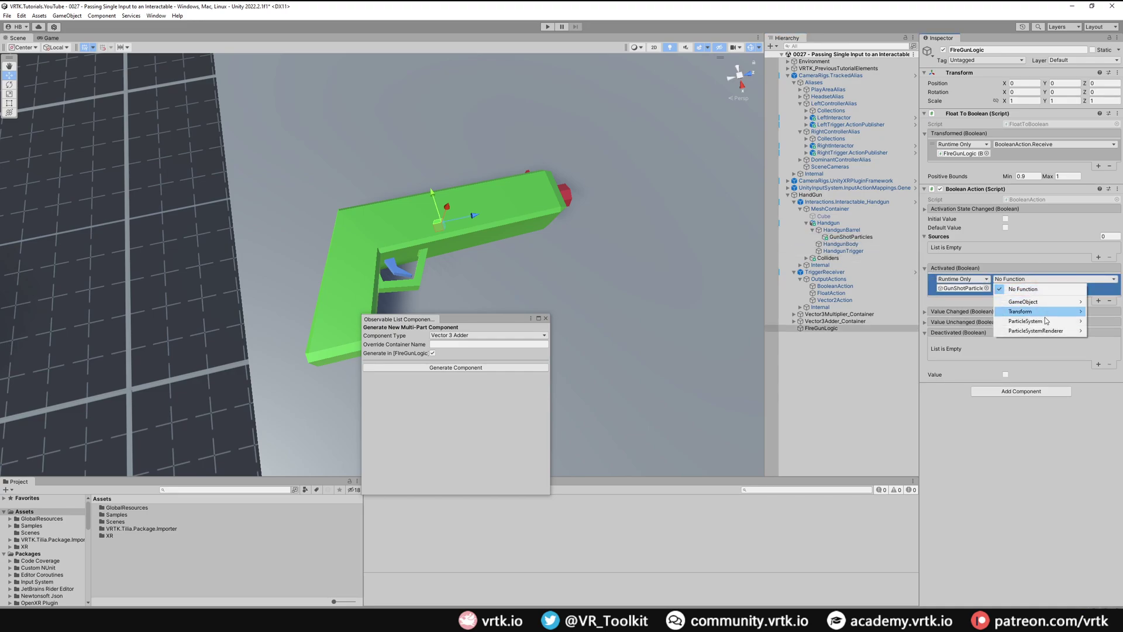
mouse_move(1046, 326)
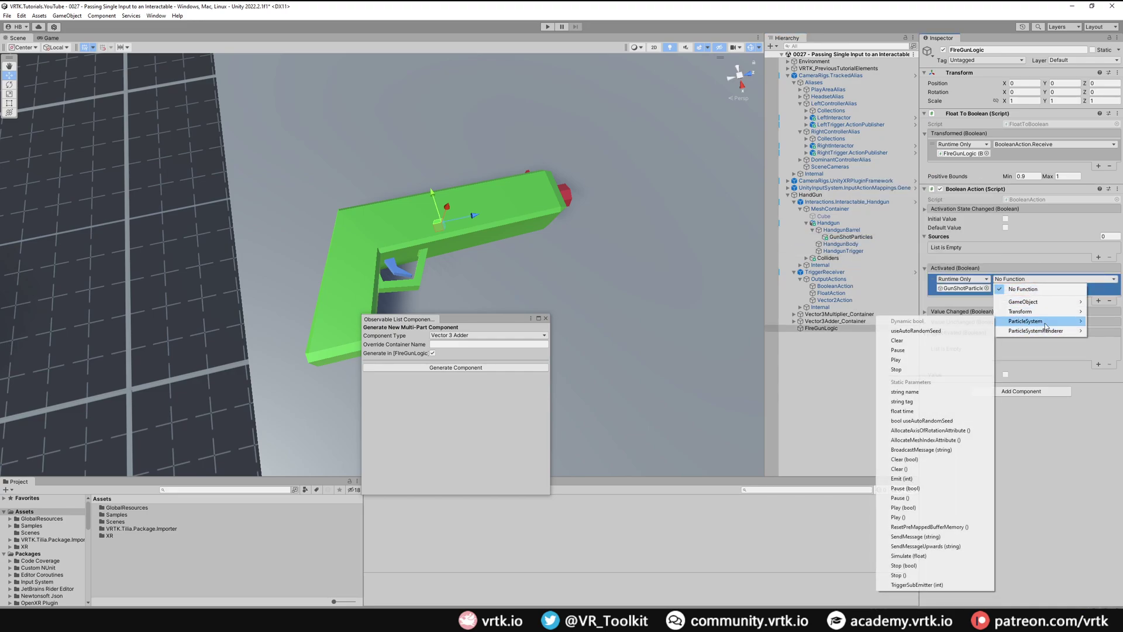
left_click(925, 517)
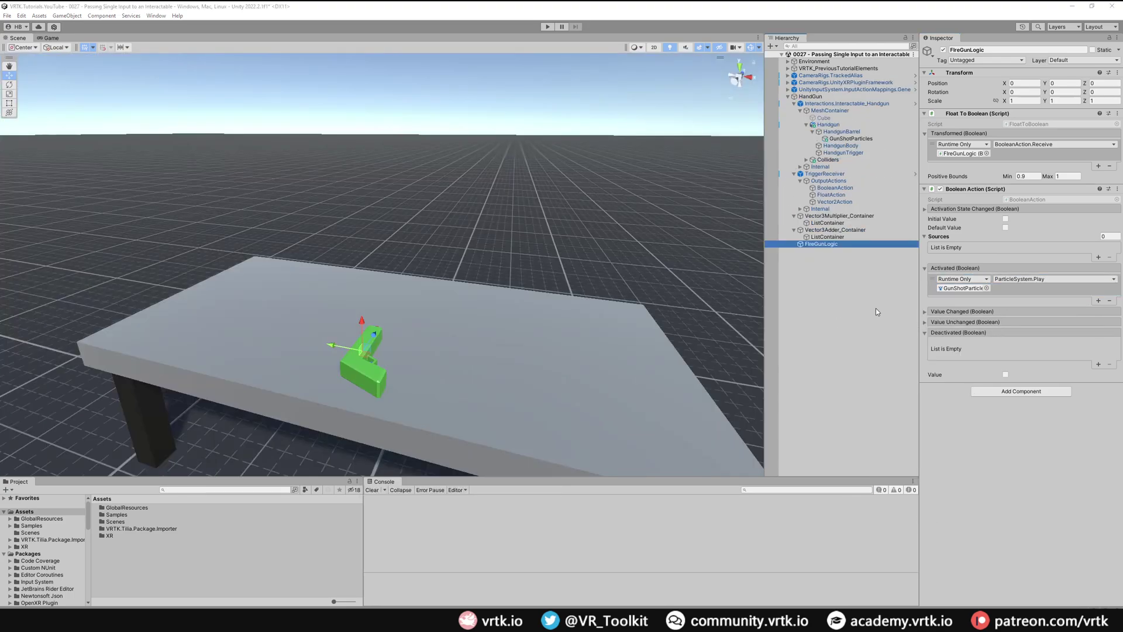
Add a third listener to the FloatAction's Value Changed event that calls FireGunLogic's dynamic FloatToBoolean DoTransform function
left_click(841, 195)
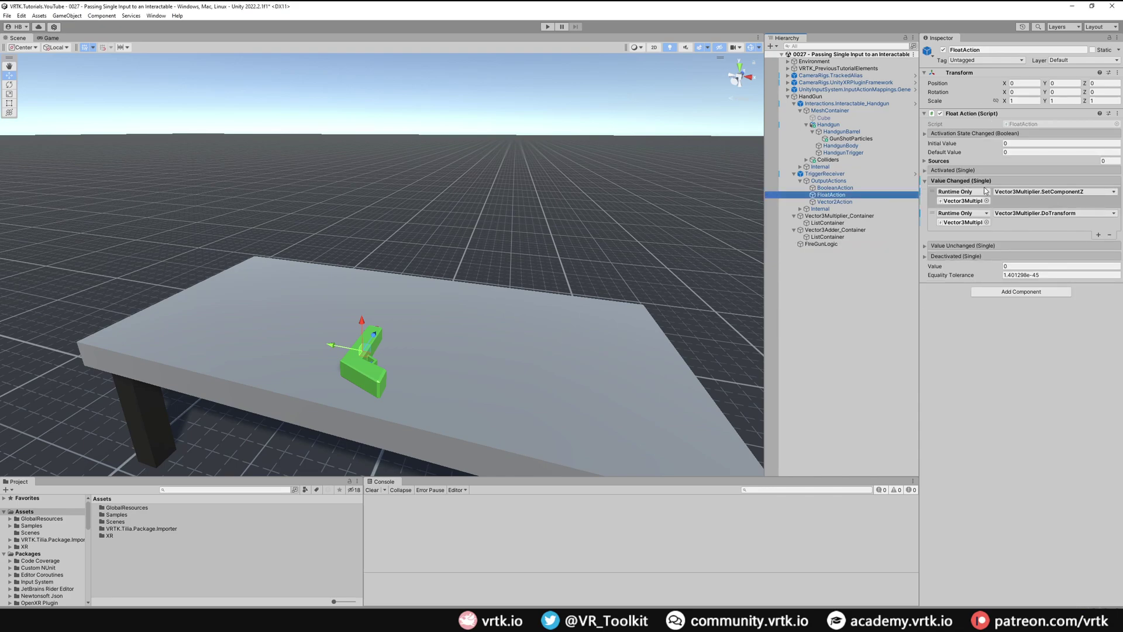
left_click(1097, 234)
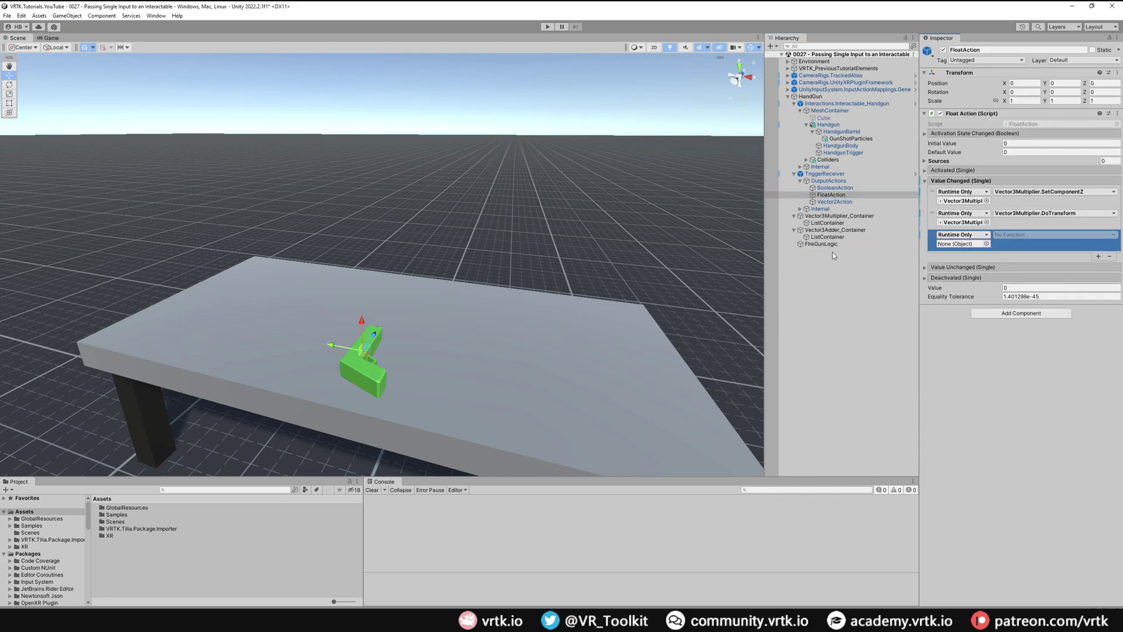
left_click_drag(821, 244, 962, 243)
left_click(1022, 236)
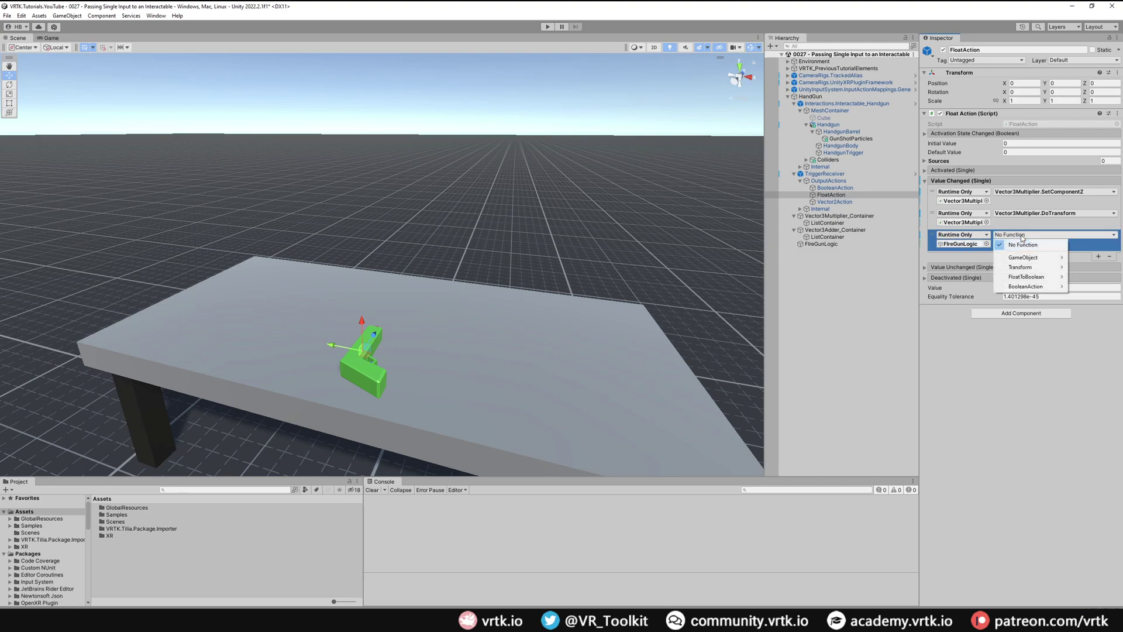
mouse_move(1028, 282)
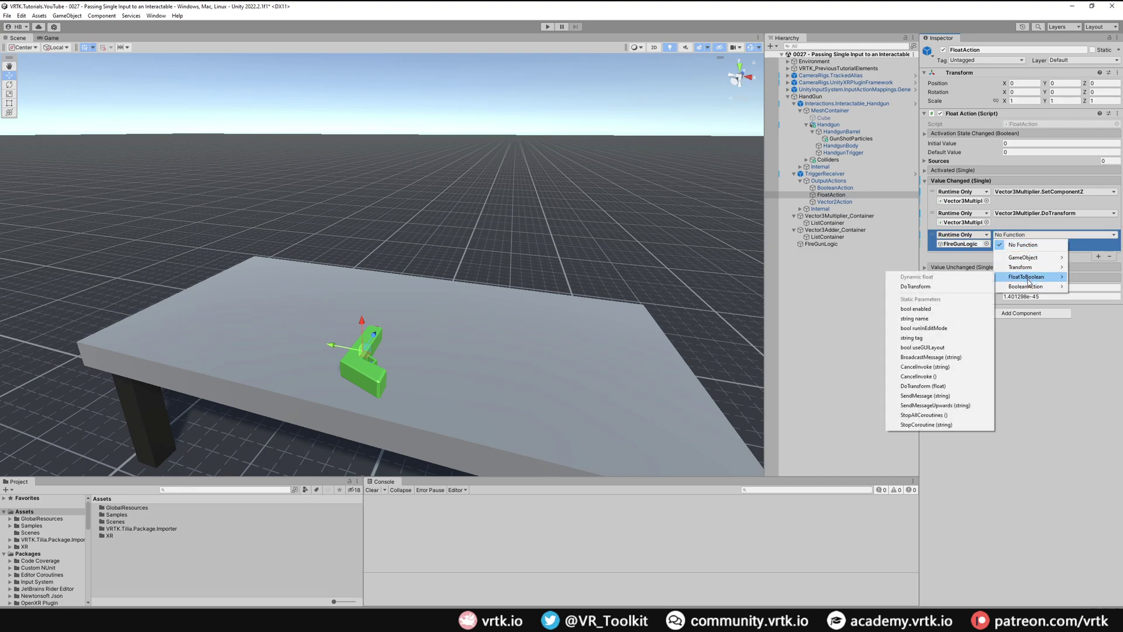
left_click(947, 287)
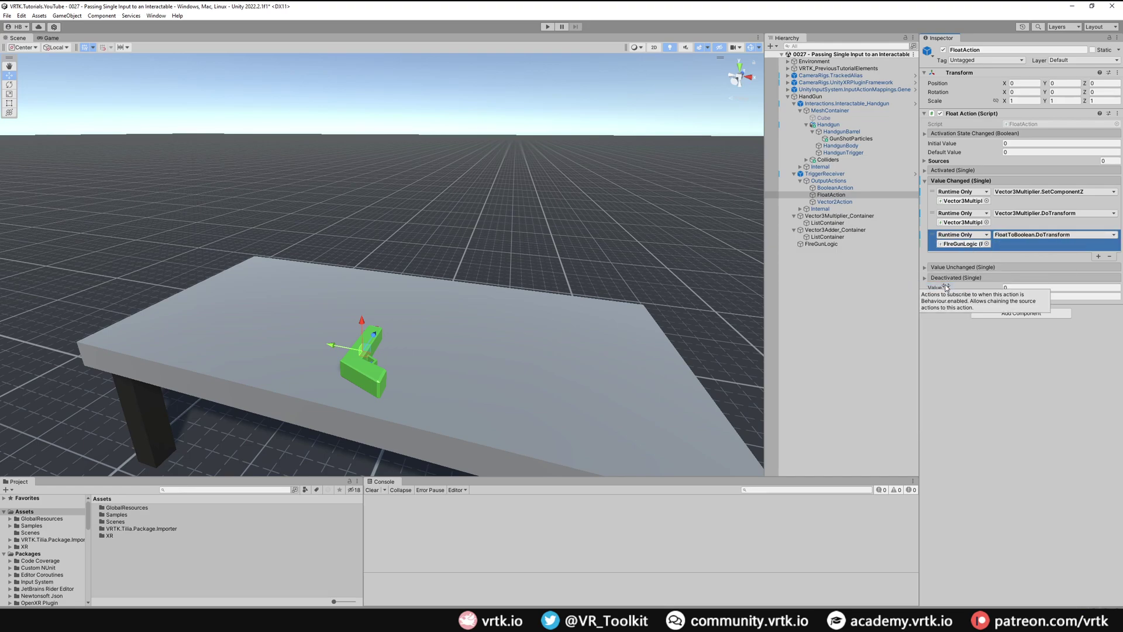